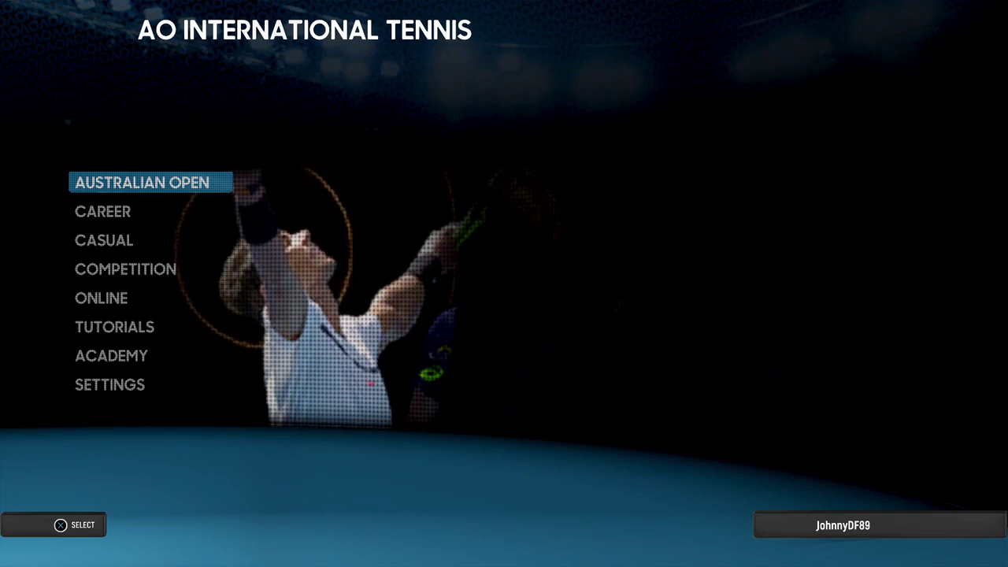
- Enter the Academy from the main menu and highlight My Players
{"action": "key", "text": "Down"}
{"action": "key", "text": "Down"}
{"action": "key", "text": "Down"}
{"action": "key", "text": "Down"}
{"action": "key", "text": "Down"}
{"action": "key", "text": "Down"}
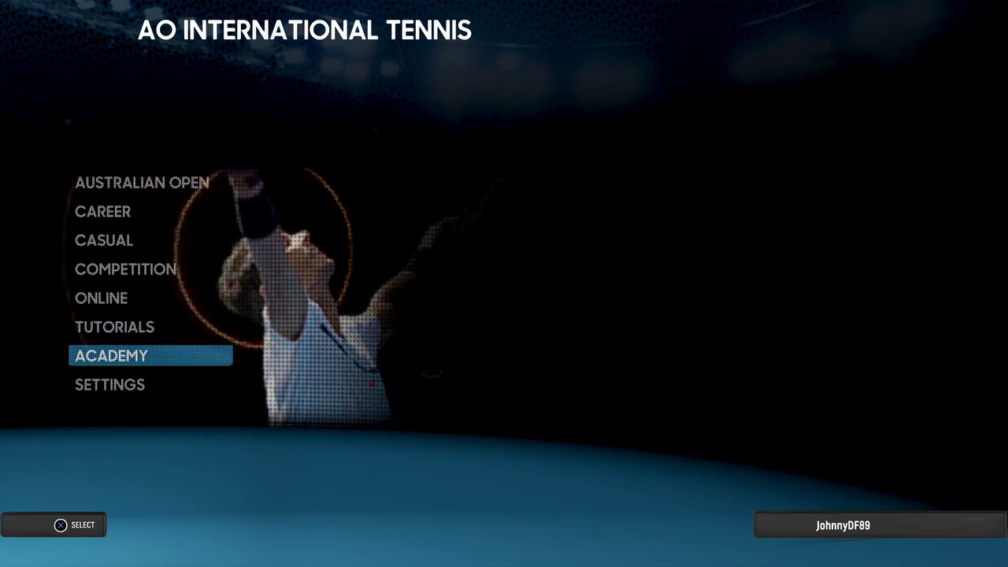
{"action": "key", "text": "Return"}
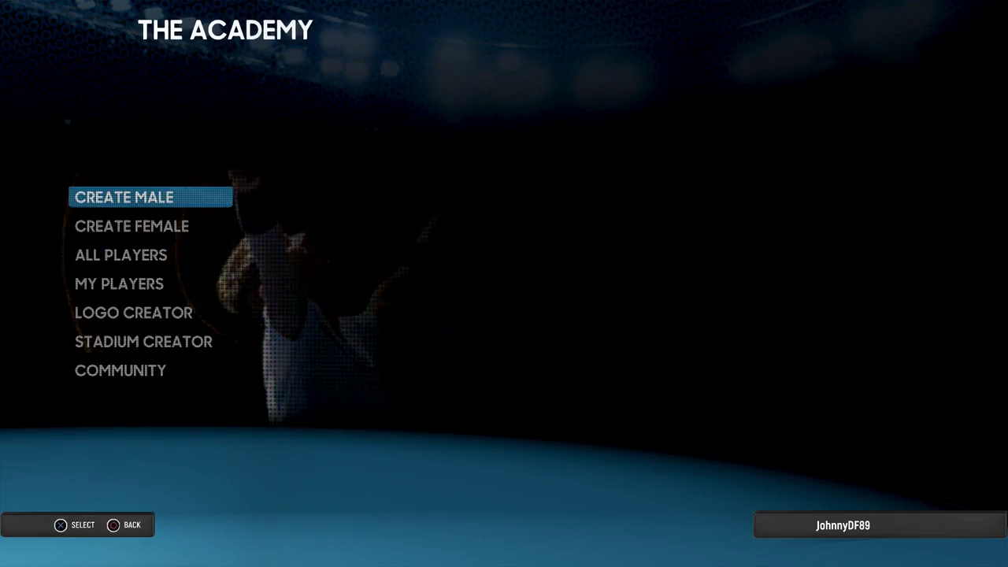
{"action": "key", "text": "Up"}
{"action": "key", "text": "Up"}
{"action": "key", "text": "Up"}
{"action": "key", "text": "Up"}
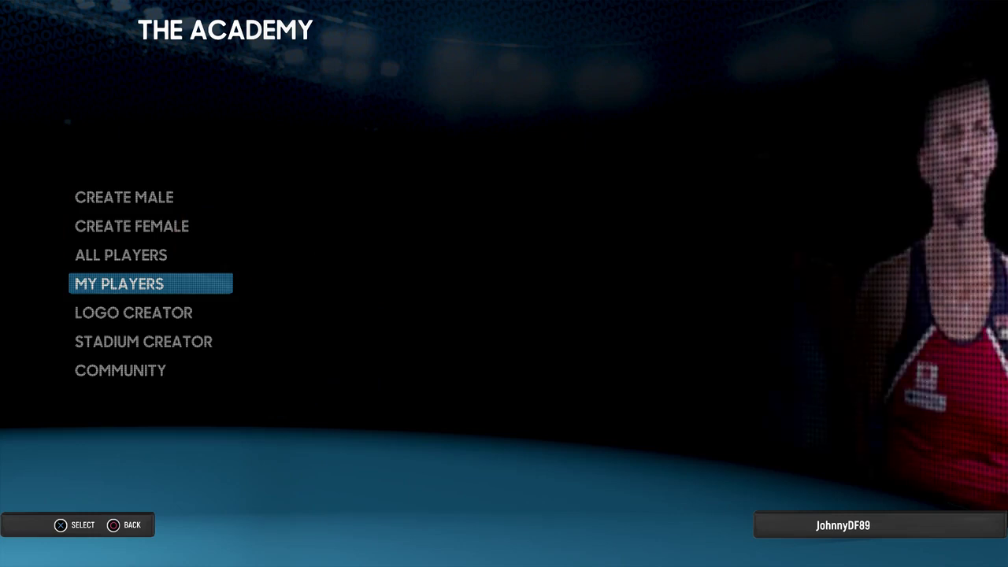
- Back out to the main menu, re-enter the Academy and open its Community page
{"action": "key", "text": "Down"}
{"action": "key", "text": "Up"}
{"action": "key", "text": "Up"}
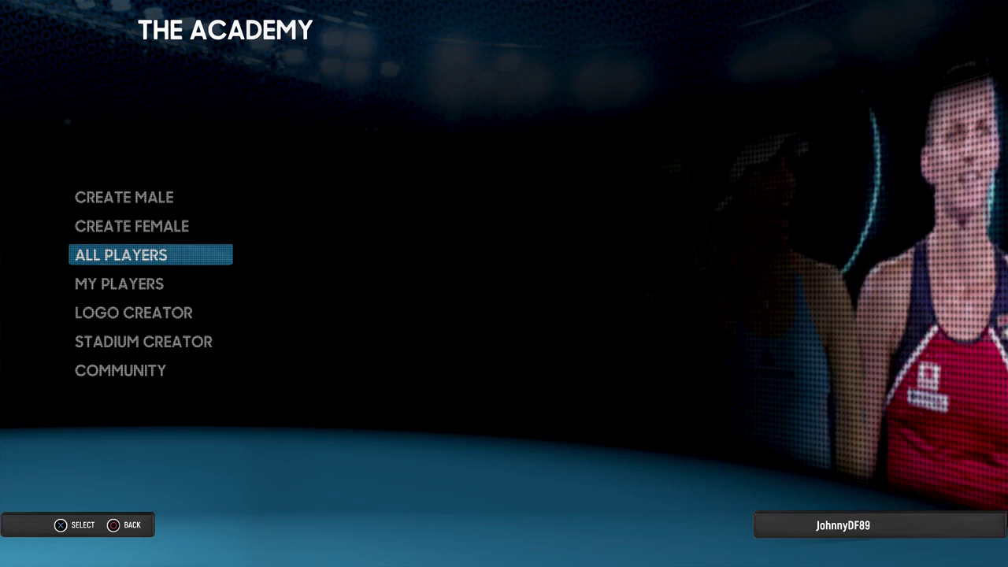
{"action": "key", "text": "Escape"}
{"action": "key", "text": "Up"}
{"action": "key", "text": "Up"}
{"action": "key", "text": "Up"}
{"action": "key", "text": "Up"}
{"action": "key", "text": "Up"}
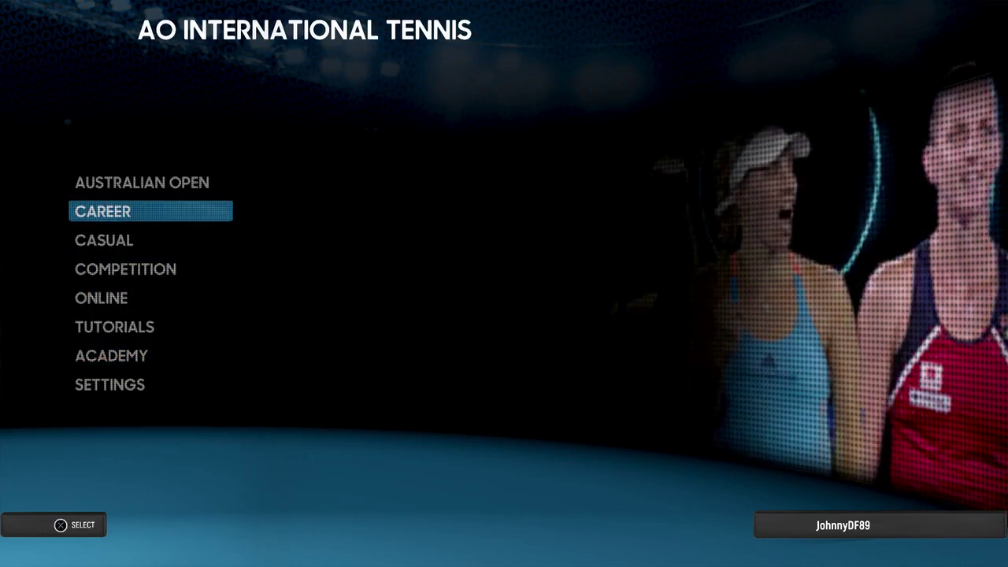
{"action": "key", "text": "Up"}
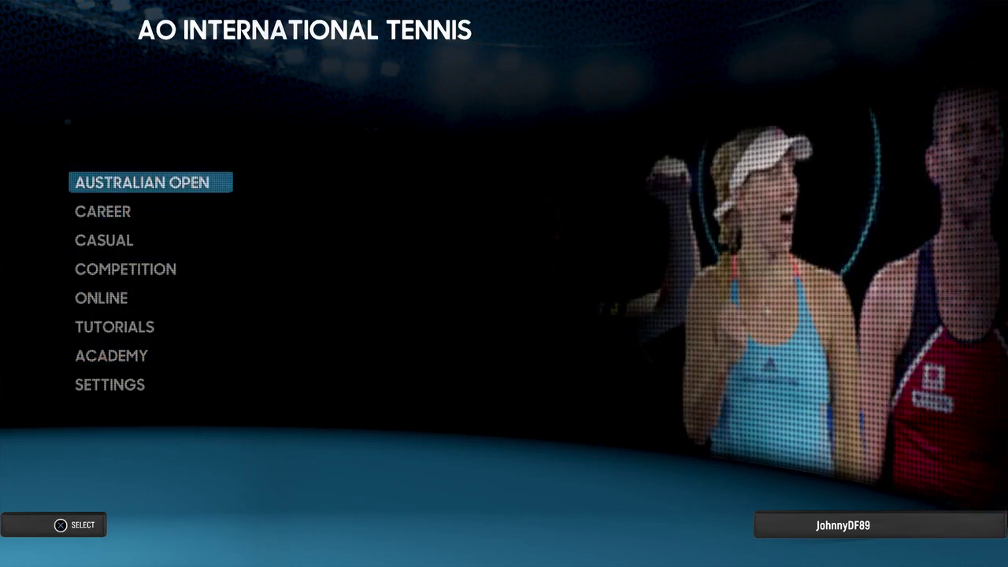
{"action": "key", "text": "Down"}
{"action": "key", "text": "Down"}
{"action": "key", "text": "Down"}
{"action": "key", "text": "Down"}
{"action": "key", "text": "Down"}
{"action": "key", "text": "Down"}
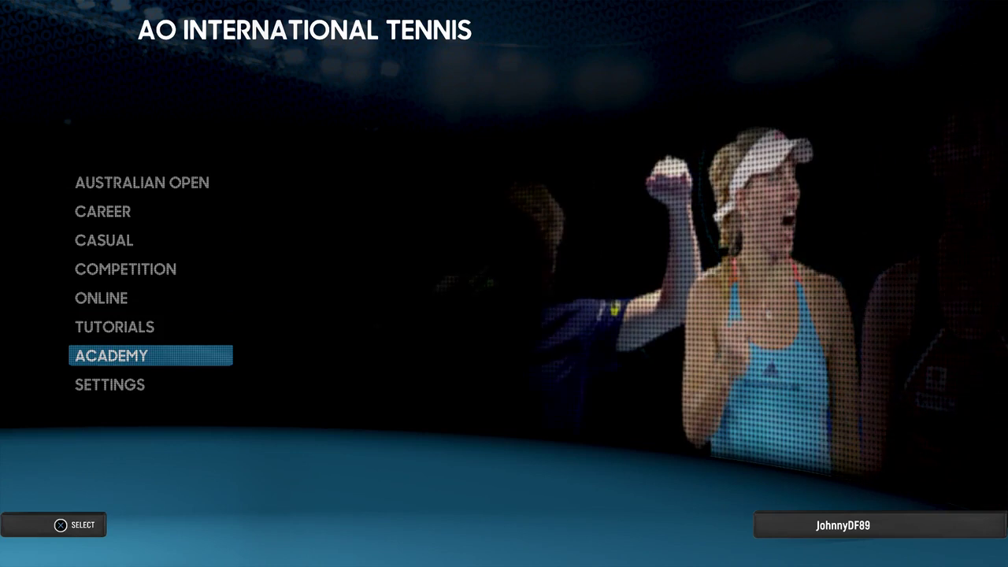
{"action": "key", "text": "Return"}
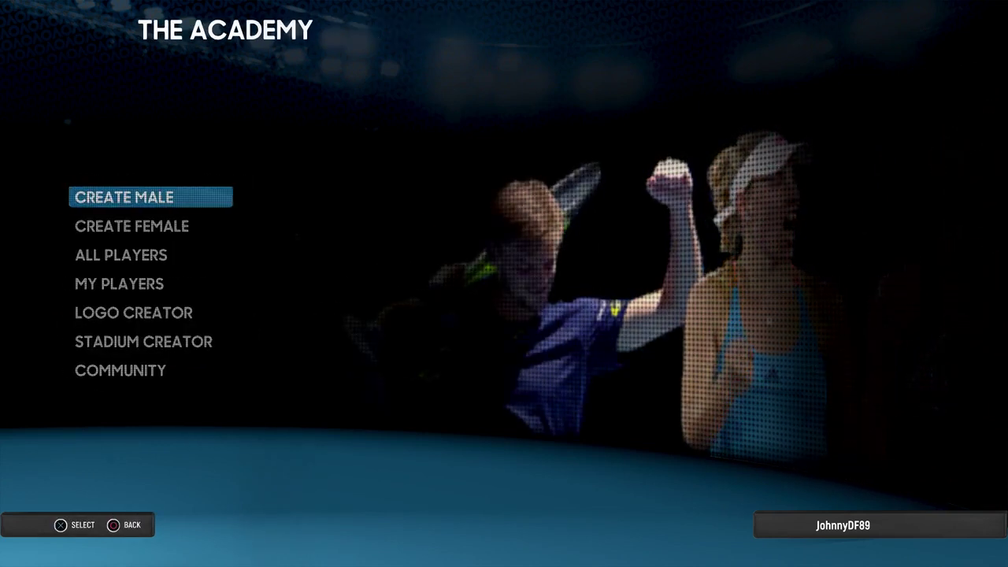
{"action": "key", "text": "Up"}
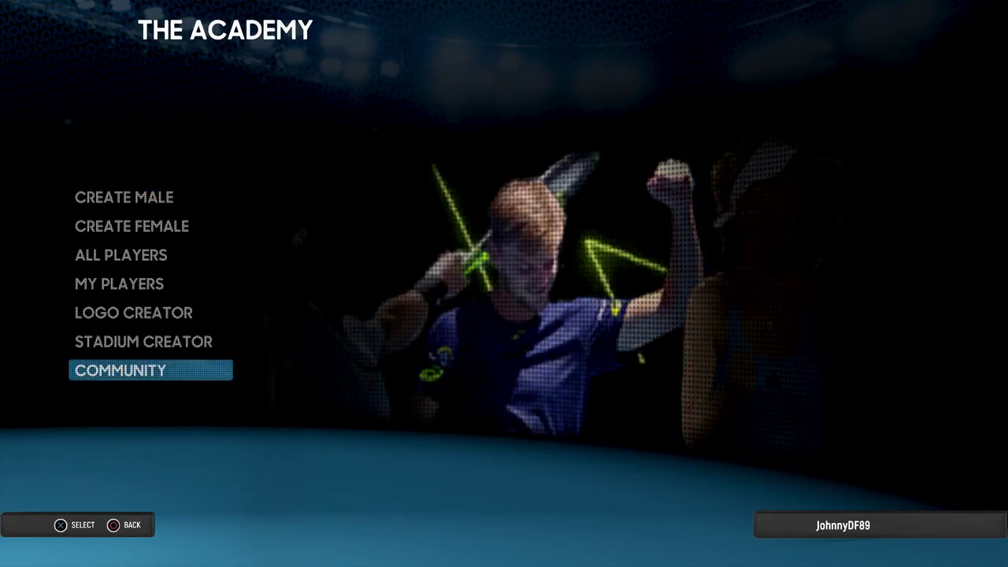
{"action": "key", "text": "Return"}
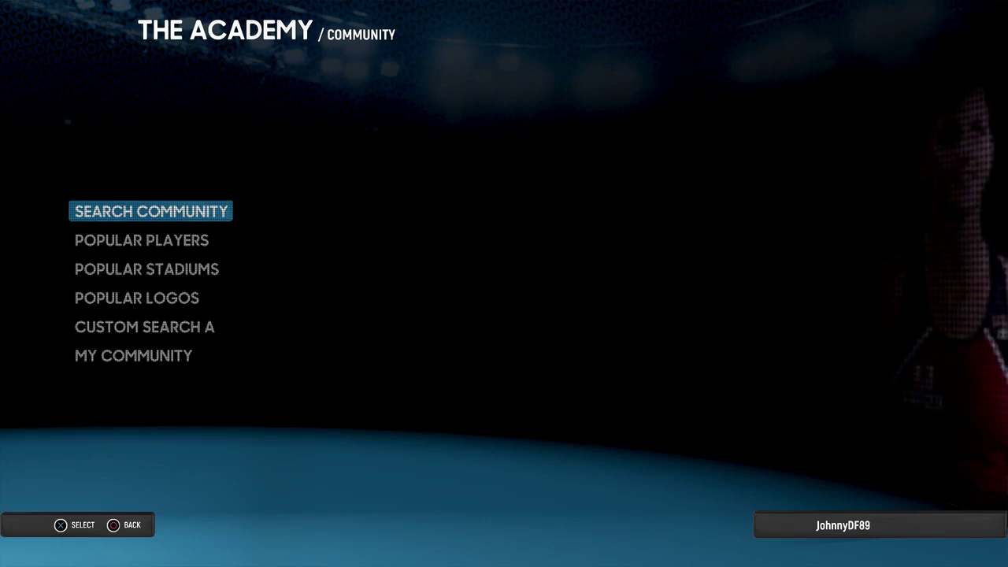
- Open the Search Community form
{"action": "key", "text": "Up"}
{"action": "key", "text": "Down"}
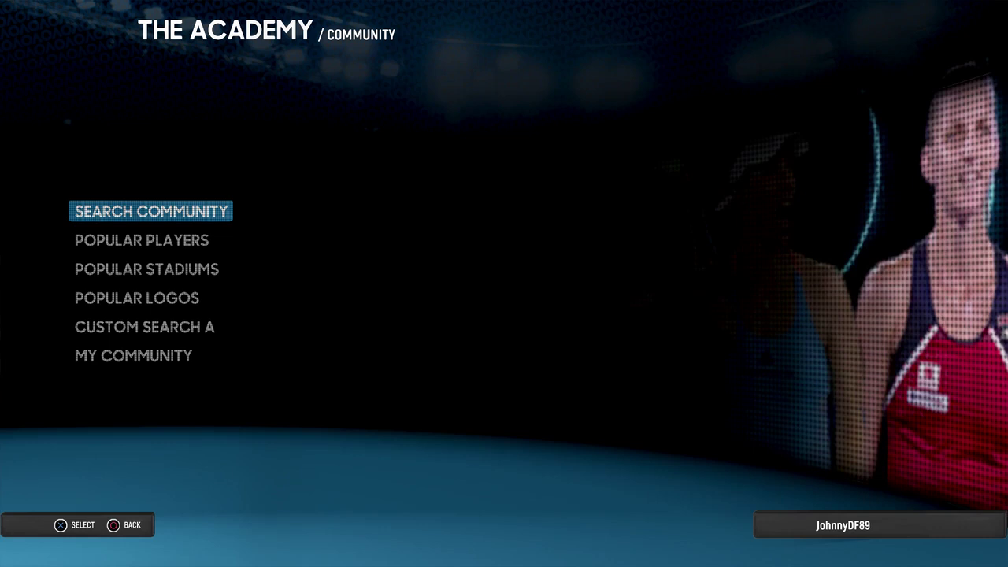
{"action": "key", "text": "Return"}
- Set the country filter to Switzerland and return to the top of the form
{"action": "key", "text": "Down"}
{"action": "key", "text": "Down"}
{"action": "key", "text": "Down"}
{"action": "key", "text": "Down"}
{"action": "key", "text": "Down"}
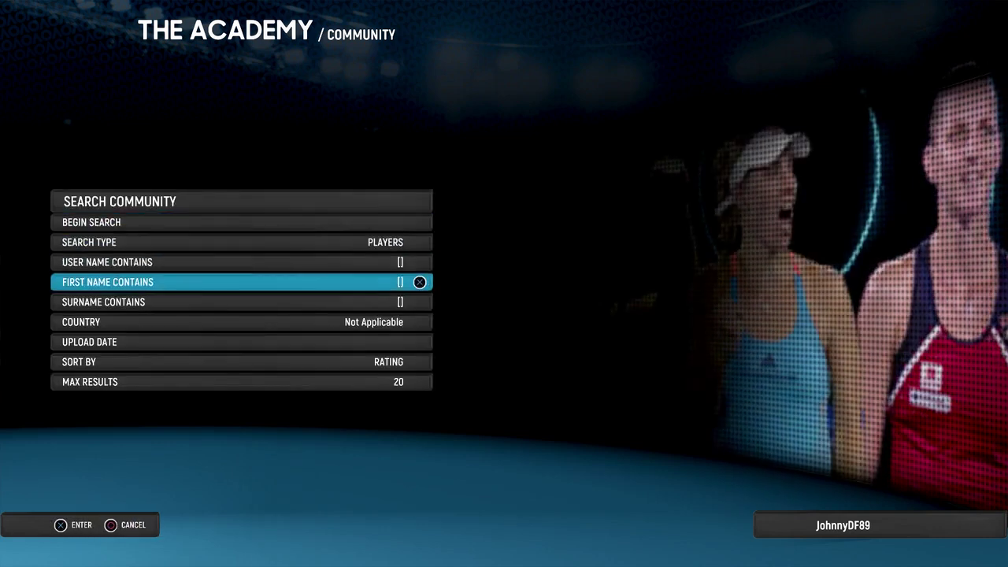
{"action": "key", "text": "Right"}
{"action": "key", "text": "Right"}
{"action": "key", "text": "Right"}
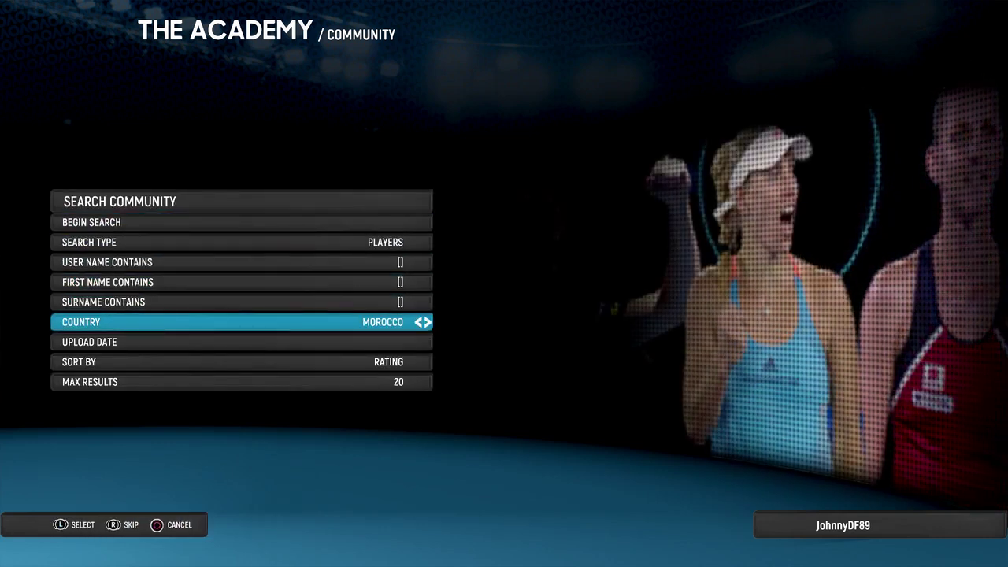
{"action": "key", "text": "Right"}
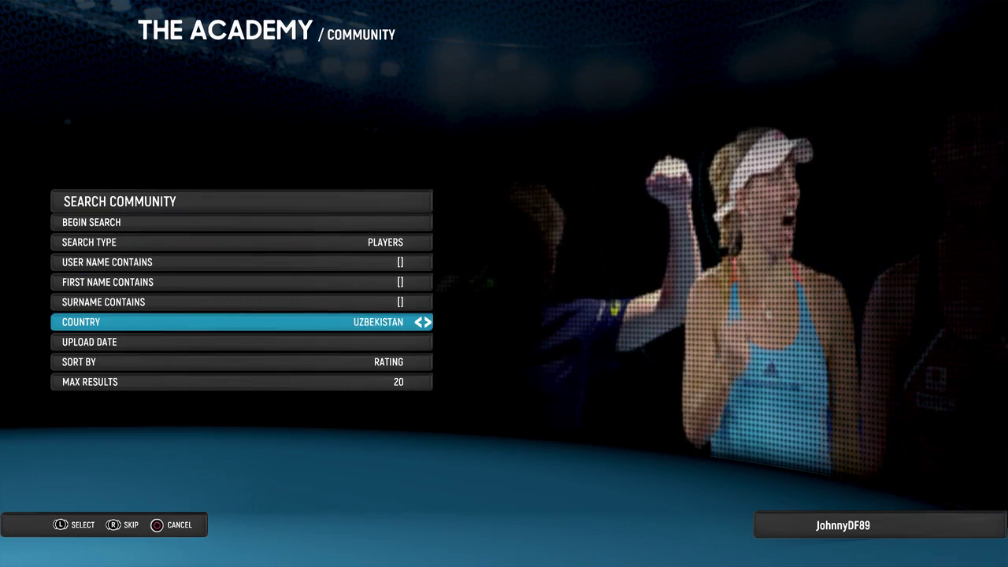
{"action": "key", "text": "Right"}
{"action": "key", "text": "Right"}
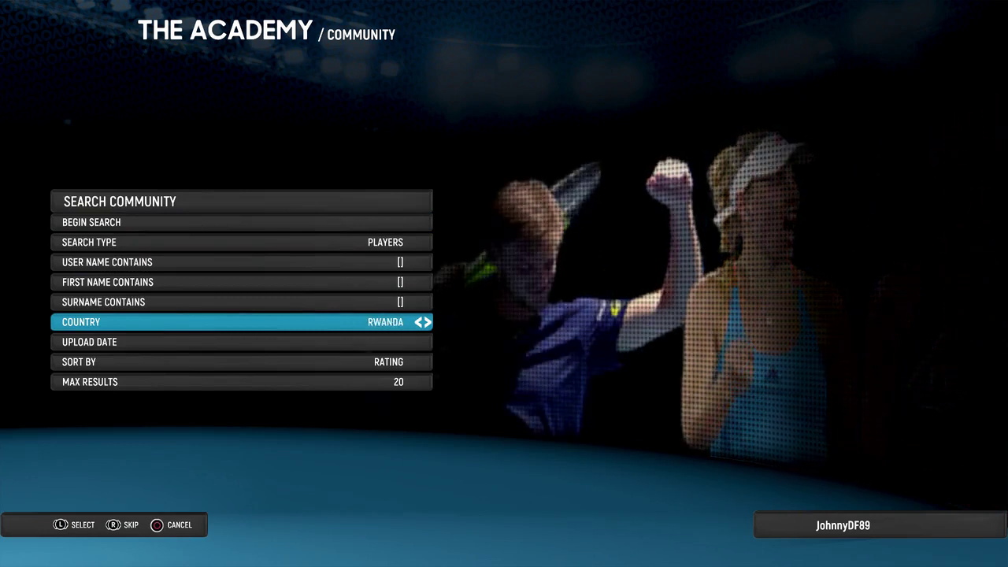
{"action": "key", "text": "Right"}
{"action": "key", "text": "Right"}
{"action": "key", "text": "Right"}
{"action": "key", "text": "Left"}
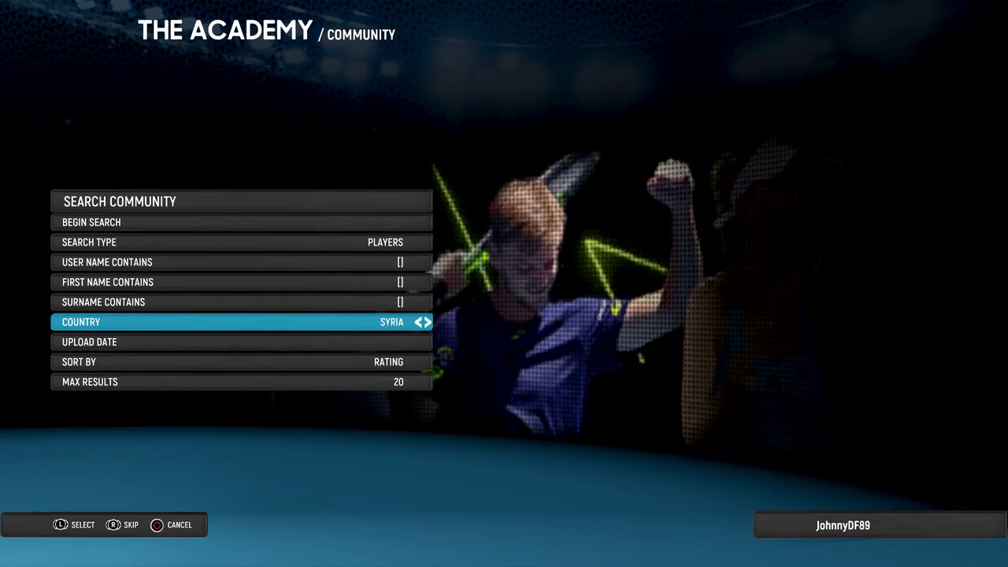
{"action": "key", "text": "Left"}
{"action": "key", "text": "Up"}
{"action": "key", "text": "Up"}
{"action": "key", "text": "Up"}
{"action": "key", "text": "Up"}
{"action": "key", "text": "Up"}
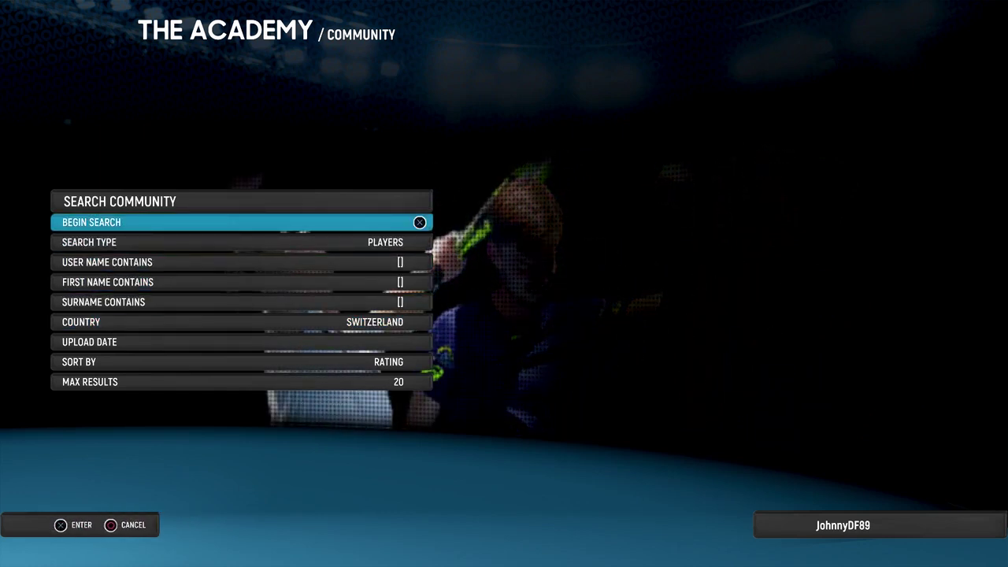
{"action": "key", "text": "Down"}
{"action": "key", "text": "Down"}
{"action": "key", "text": "Down"}
{"action": "key", "text": "Down"}
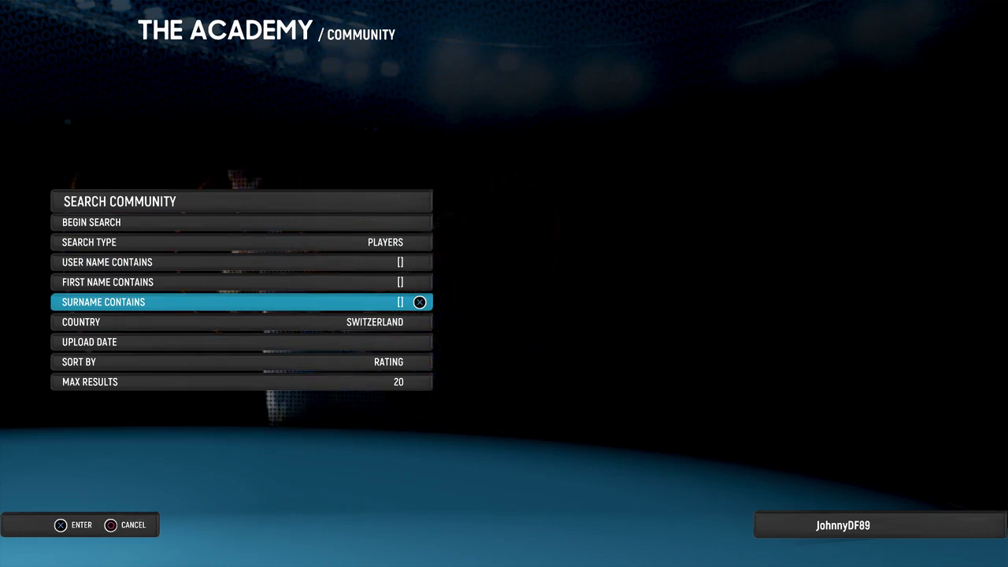
{"action": "key", "text": "Up"}
{"action": "key", "text": "Up"}
{"action": "key", "text": "Up"}
{"action": "key", "text": "Up"}
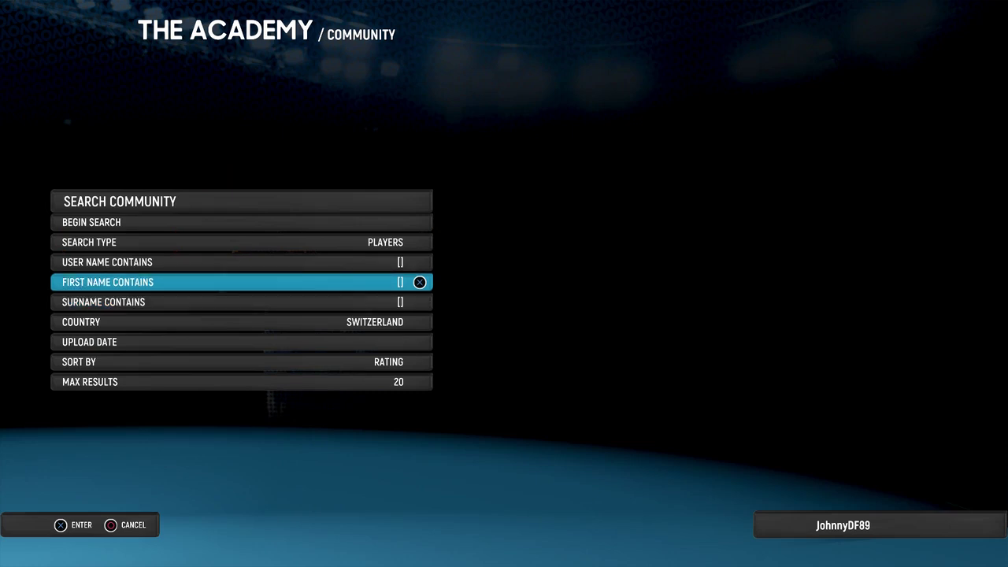
- Run the Switzerland player search, download the results, then return to the country filter
{"action": "key", "text": "Return"}
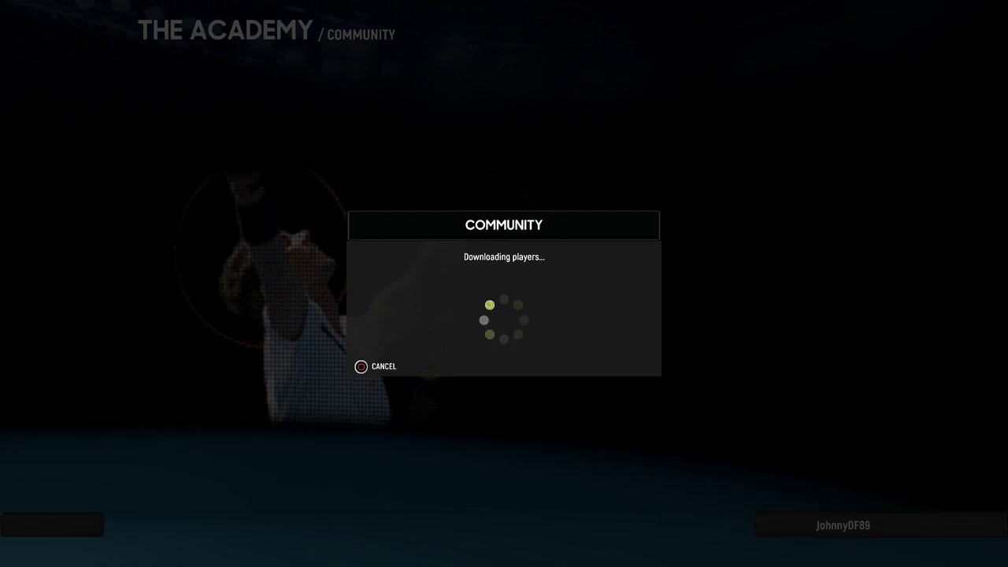
{"action": "key", "text": "Down"}
{"action": "key", "text": "Down"}
{"action": "key", "text": "Down"}
{"action": "key", "text": "Down"}
{"action": "key", "text": "Down"}
- Cycle the country filter back to Not Applicable
{"action": "key", "text": "Left"}
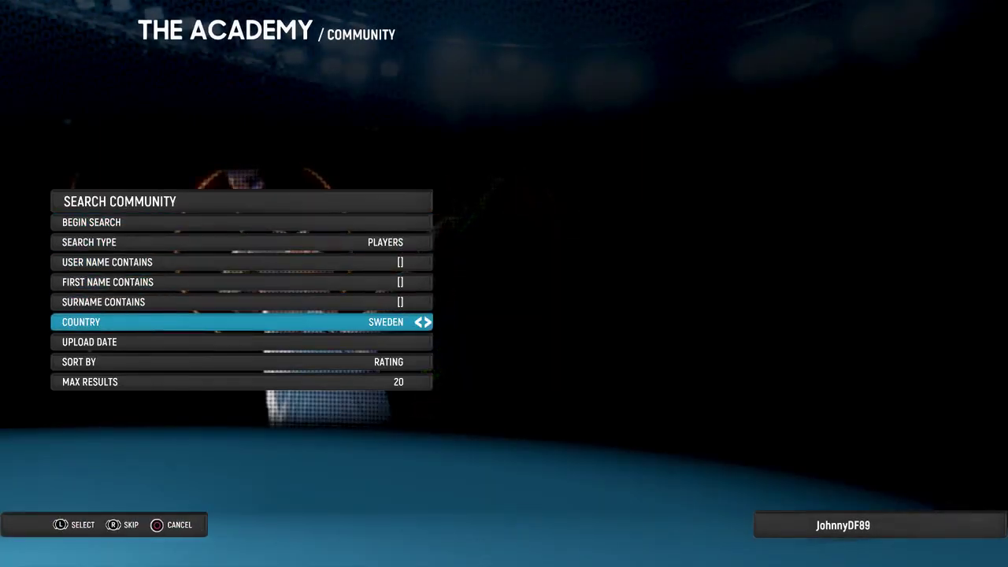
{"action": "key", "text": "Right"}
{"action": "key", "text": "Right"}
{"action": "key", "text": "Right"}
{"action": "key", "text": "Right"}
{"action": "key", "text": "Right"}
{"action": "key", "text": "Right"}
{"action": "key", "text": "Right"}
{"action": "key", "text": "Right"}
{"action": "key", "text": "Right"}
{"action": "key", "text": "Right"}
{"action": "key", "text": "Right"}
{"action": "key", "text": "Right"}
{"action": "key", "text": "Right"}
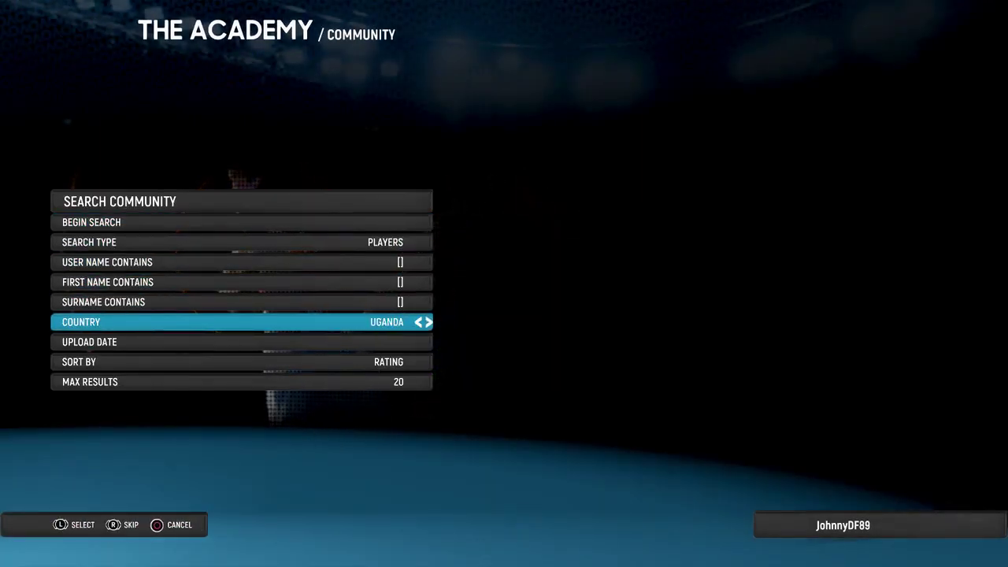
{"action": "key", "text": "Right"}
{"action": "key", "text": "Right"}
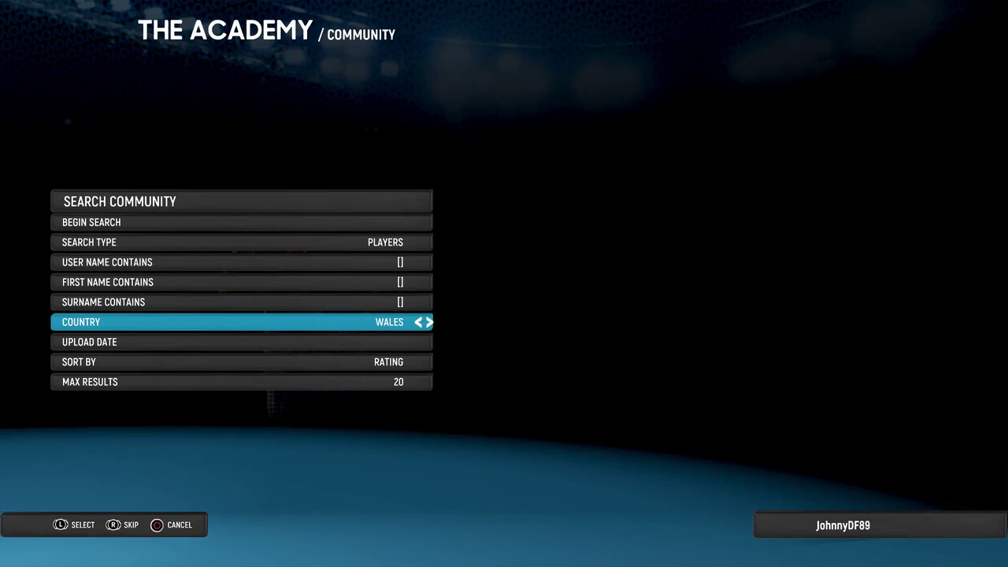
- Enter the uploader's user name in the User Name Contains filter
{"action": "key", "text": "Up"}
{"action": "key", "text": "Up"}
{"action": "key", "text": "Up"}
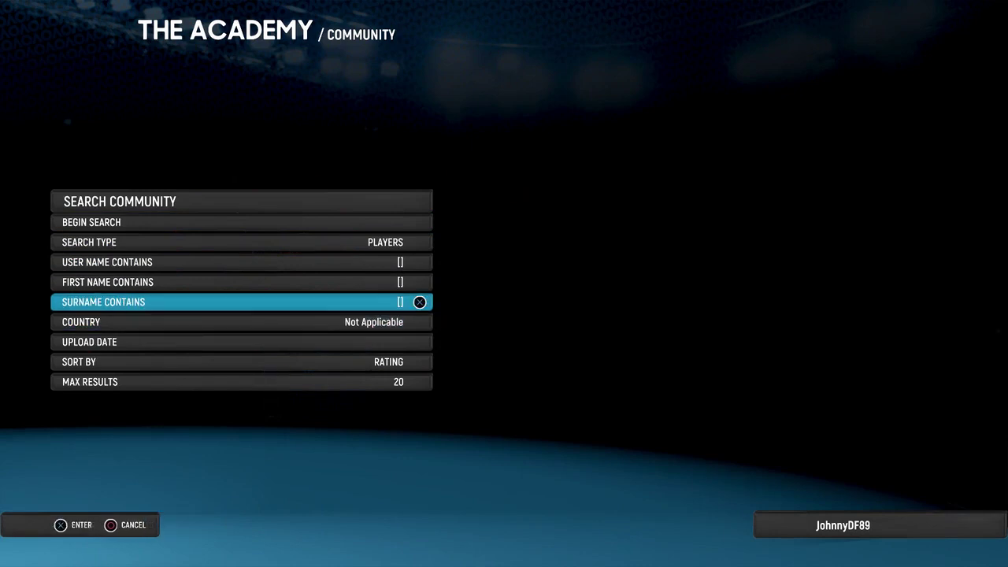
{"action": "key", "text": "Return"}
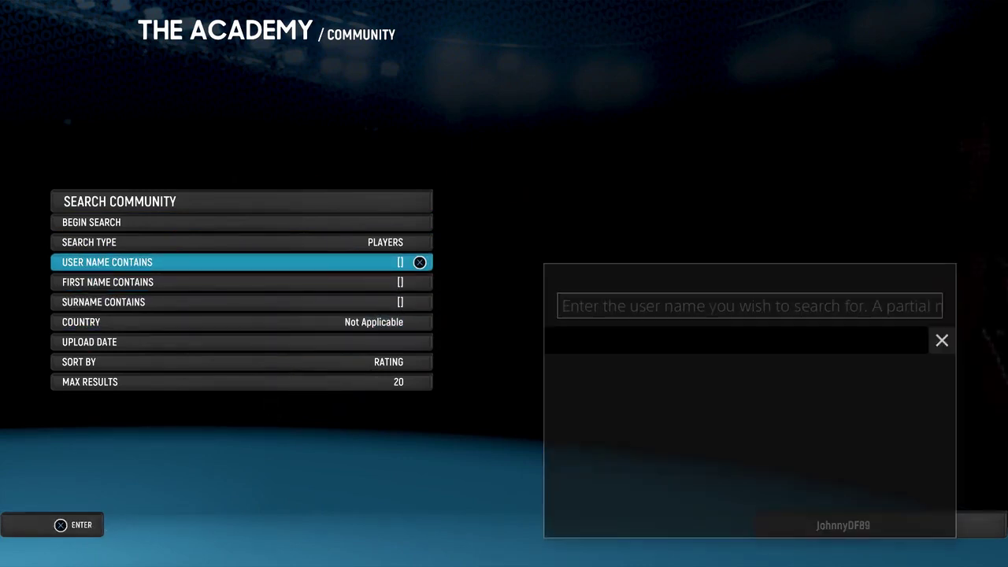
{"action": "type", "text": "Fr"}
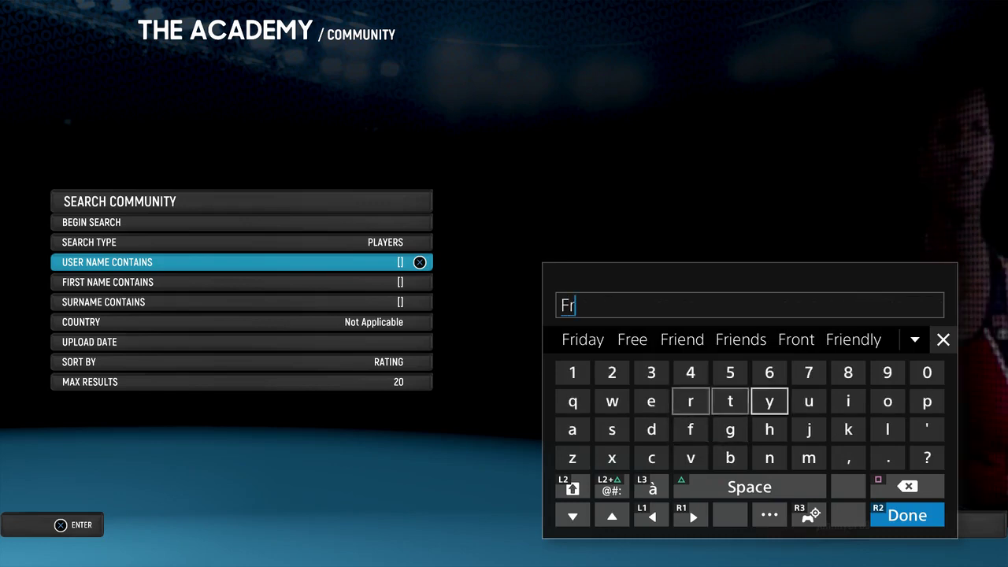
{"action": "key", "text": "Right"}
{"action": "key", "text": "Right"}
{"action": "type", "text": "i"}
{"action": "key", "text": "Left"}
{"action": "key", "text": "Left"}
{"action": "key", "text": "Left"}
{"action": "key", "text": "Left"}
{"action": "key", "text": "Left"}
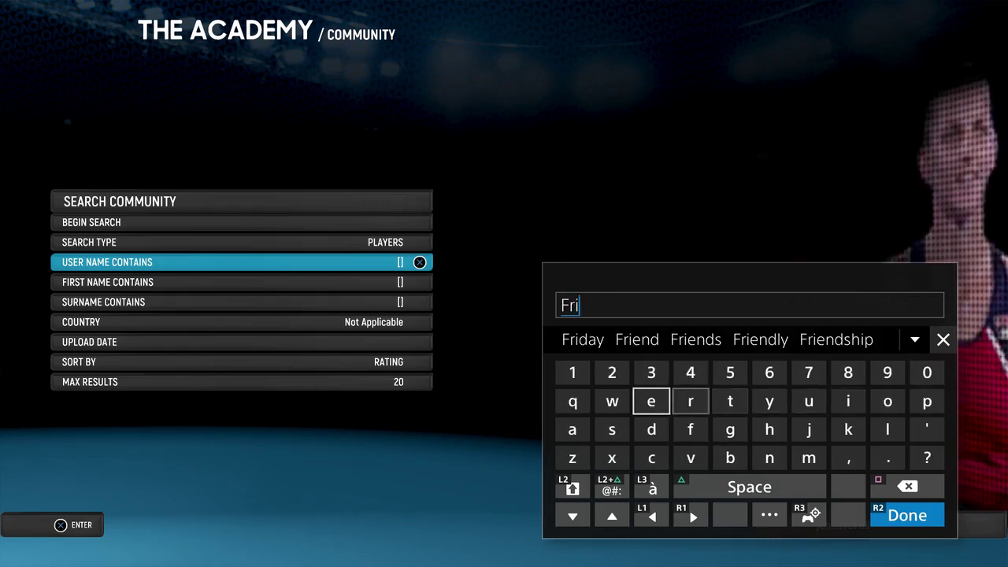
{"action": "type", "text": "e"}
{"action": "key", "text": "Down"}
{"action": "type", "text": "d"}
{"action": "key", "text": "Right"}
{"action": "key", "text": "Right"}
{"action": "key", "text": "Right"}
{"action": "key", "text": "Right"}
{"action": "key", "text": "Right"}
{"action": "key", "text": "Right"}
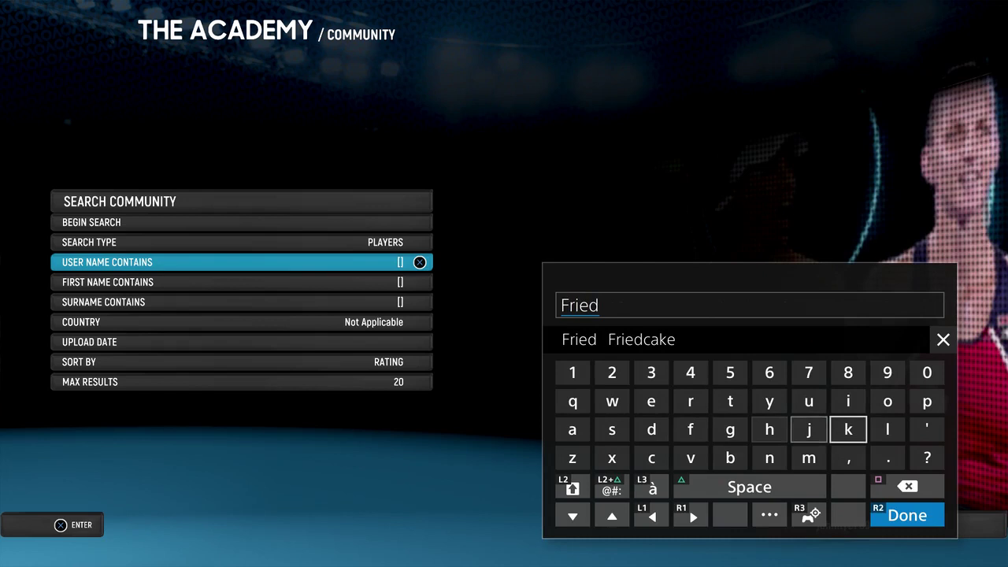
{"action": "type", "text": "l"}
{"action": "key", "text": "Left"}
{"action": "key", "text": "Left"}
{"action": "key", "text": "Left"}
{"action": "key", "text": "Left"}
{"action": "key", "text": "Left"}
{"action": "key", "text": "Left"}
{"action": "key", "text": "Left"}
{"action": "key", "text": "Up"}
{"action": "type", "text": "e"}
{"action": "key", "text": "Right"}
{"action": "key", "text": "Right"}
{"action": "key", "text": "Right"}
{"action": "key", "text": "Right"}
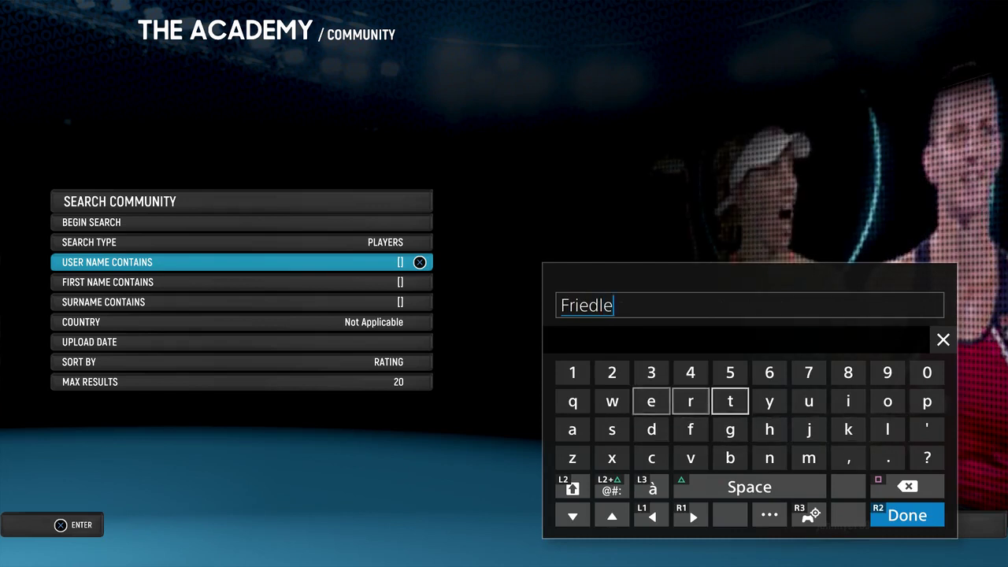
{"action": "key", "text": "Down"}
{"action": "type", "text": "l"}
{"action": "key", "text": "Left"}
{"action": "key", "text": "Left"}
{"action": "key", "text": "Left"}
{"action": "key", "text": "Left"}
{"action": "key", "text": "Left"}
{"action": "key", "text": "Left"}
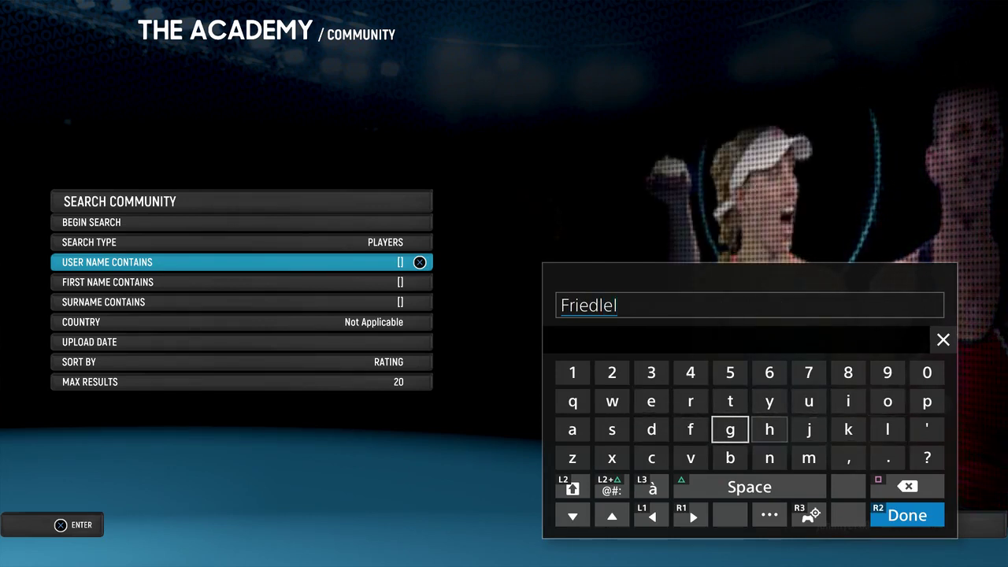
{"action": "key", "text": "Up"}
{"action": "type", "text": "e"}
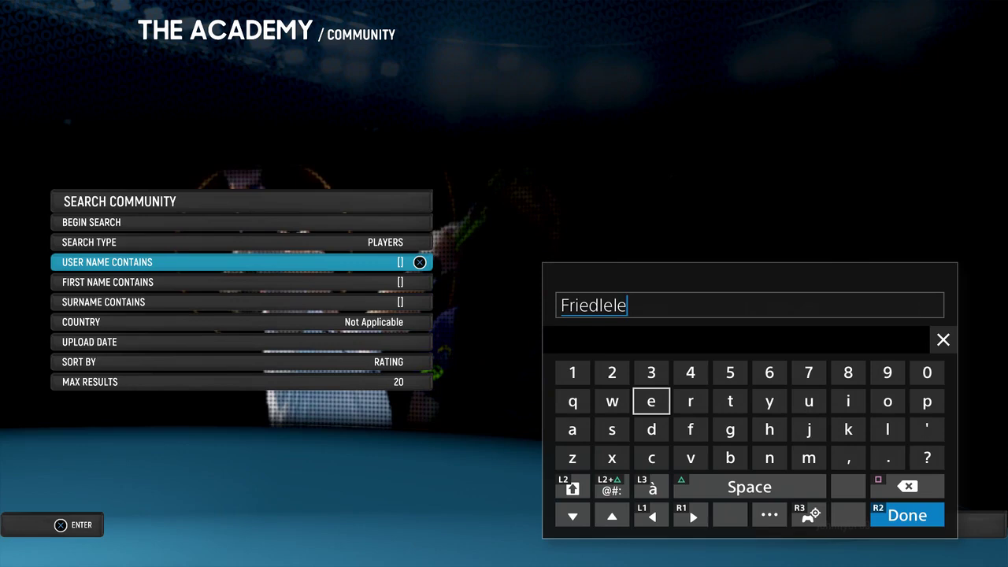
- Confirm the user name filter and start the community player search
{"action": "key", "text": "Return"}
{"action": "key", "text": "Up"}
{"action": "key", "text": "Up"}
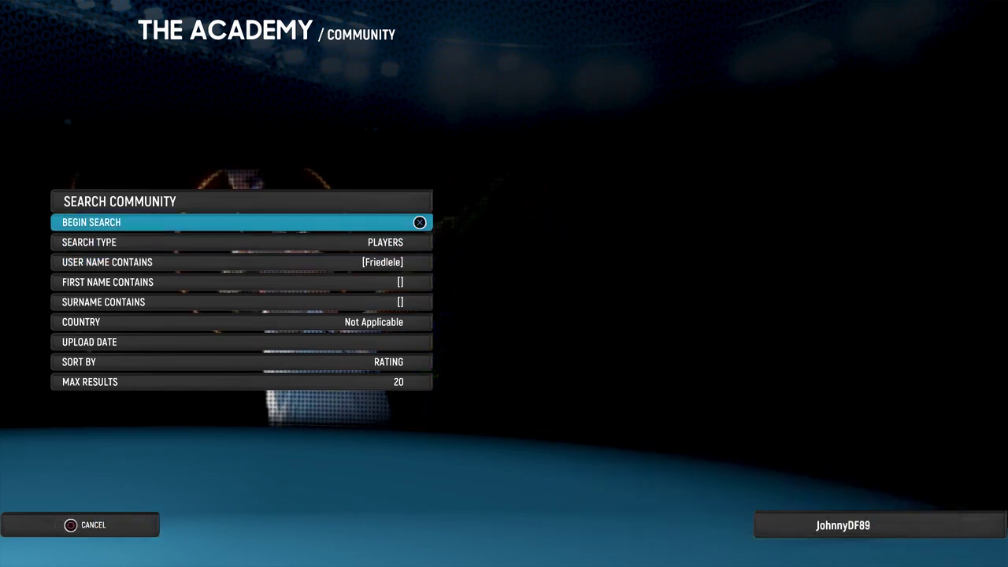
{"action": "key", "text": "Down"}
{"action": "key", "text": "Up"}
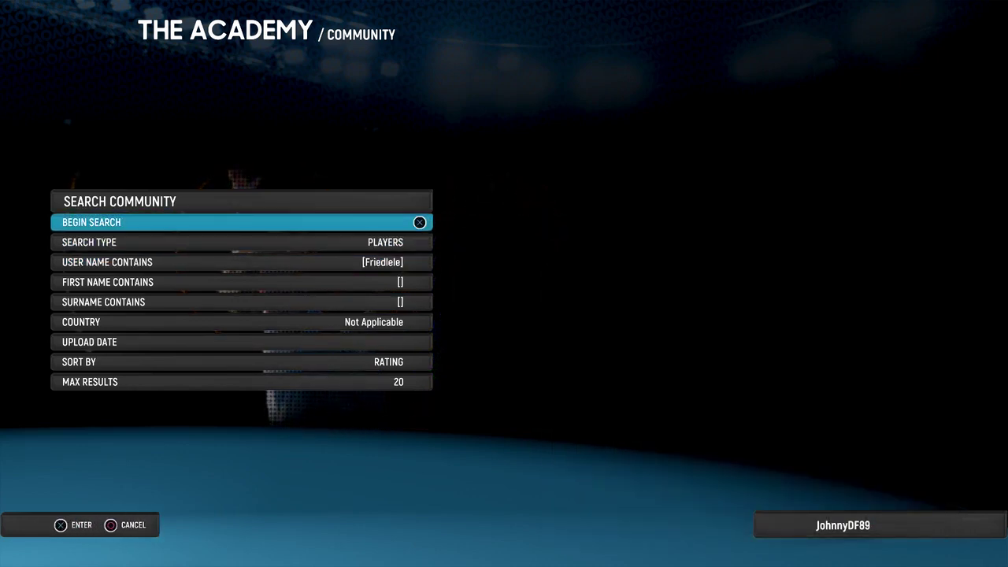
{"action": "key", "text": "Return"}
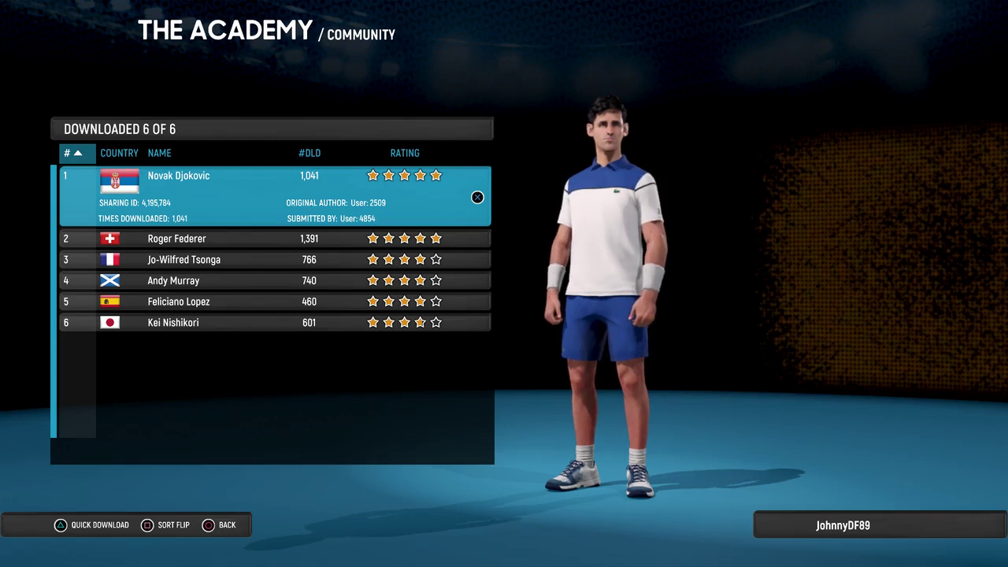
- Preview the first two downloaded players, then leave the results list
{"action": "key", "text": "Down"}
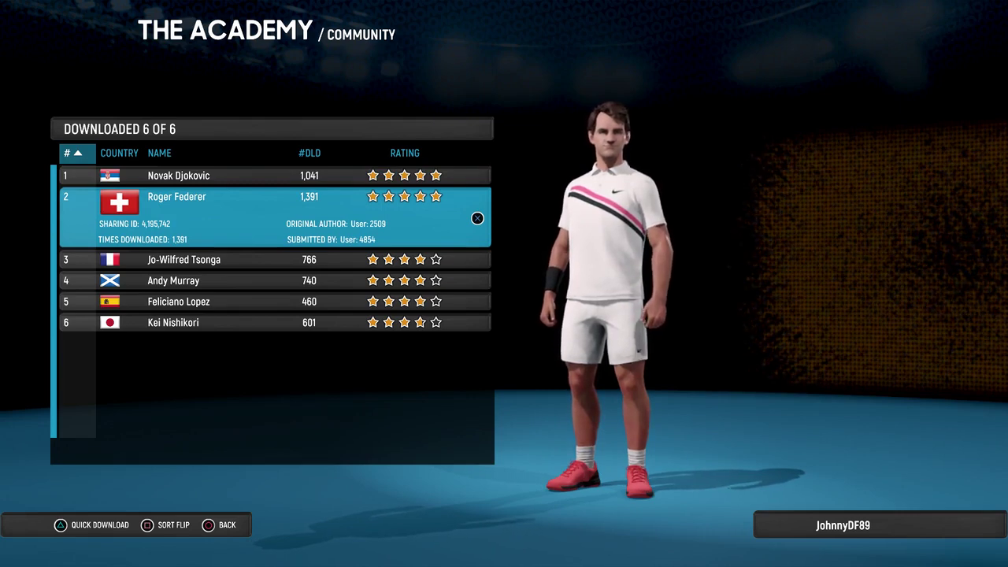
{"action": "key", "text": "Up"}
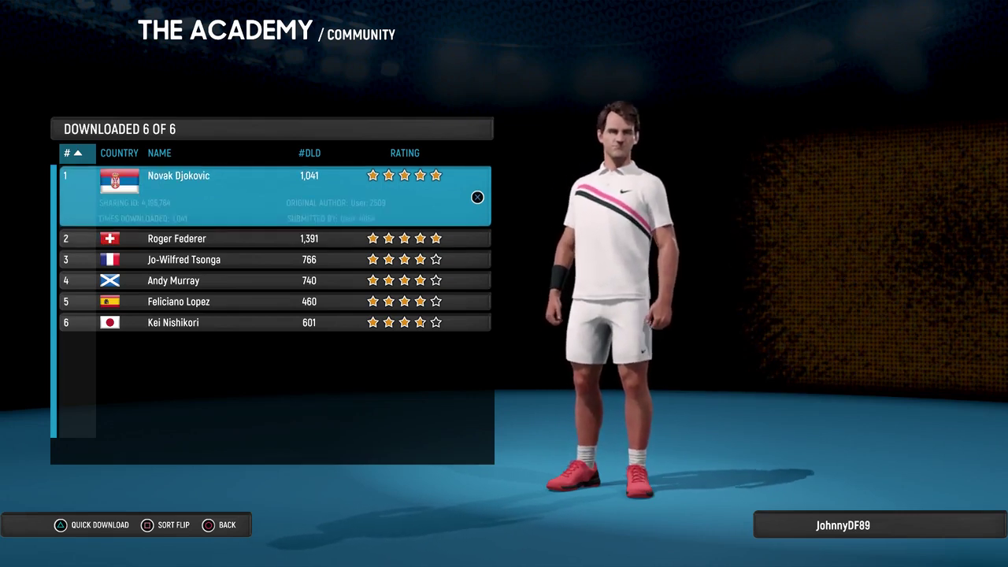
{"action": "key", "text": "Down"}
{"action": "key", "text": "Return"}
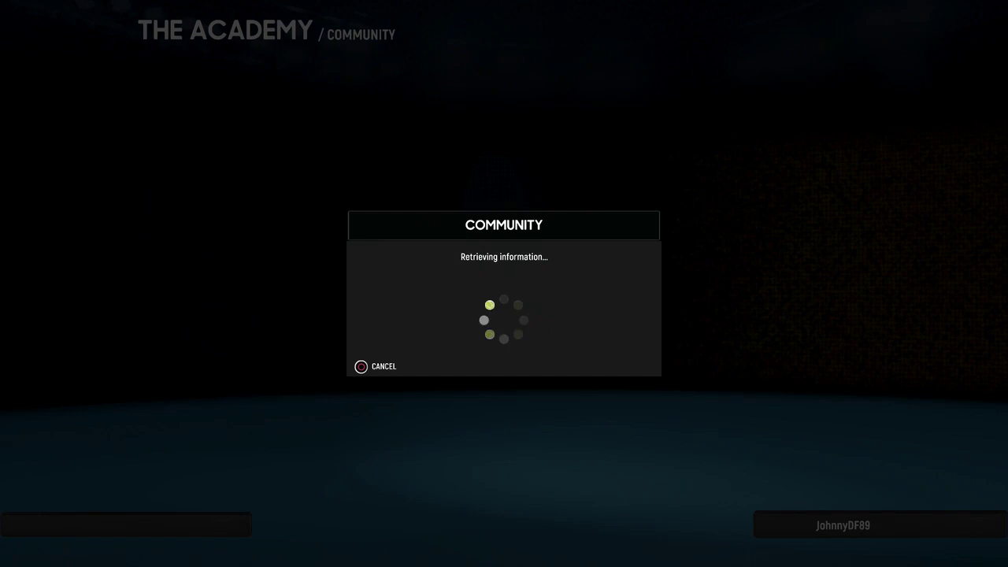
- Erase the user name from the User Name Contains filter and review the remaining filters
{"action": "key", "text": "Down"}
{"action": "key", "text": "Up"}
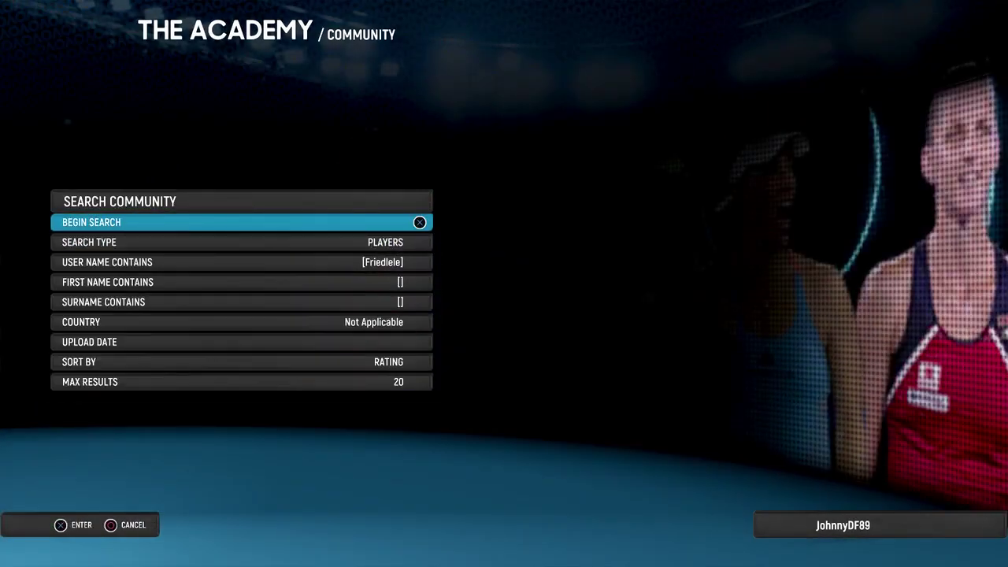
{"action": "key", "text": "Down"}
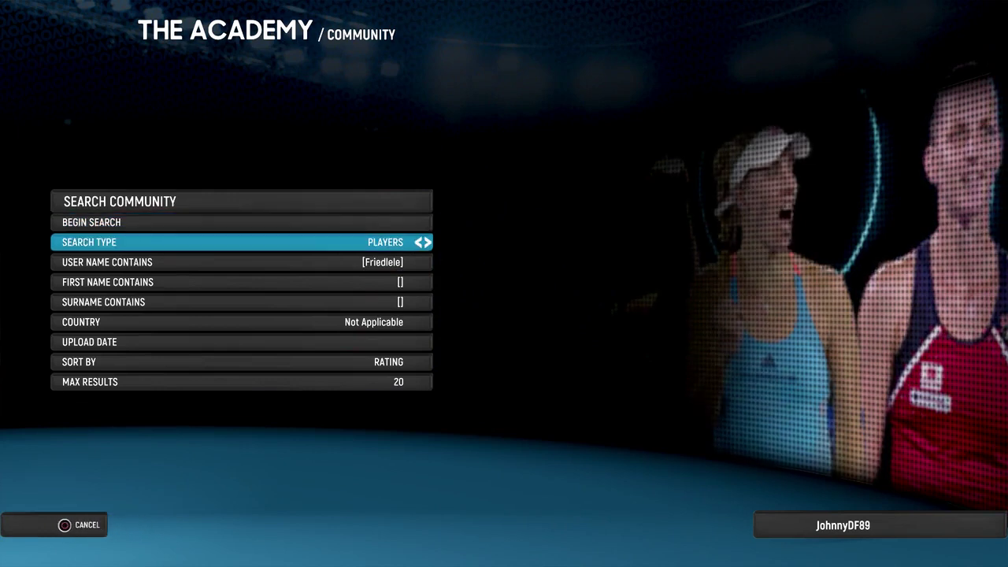
{"action": "key", "text": "Down"}
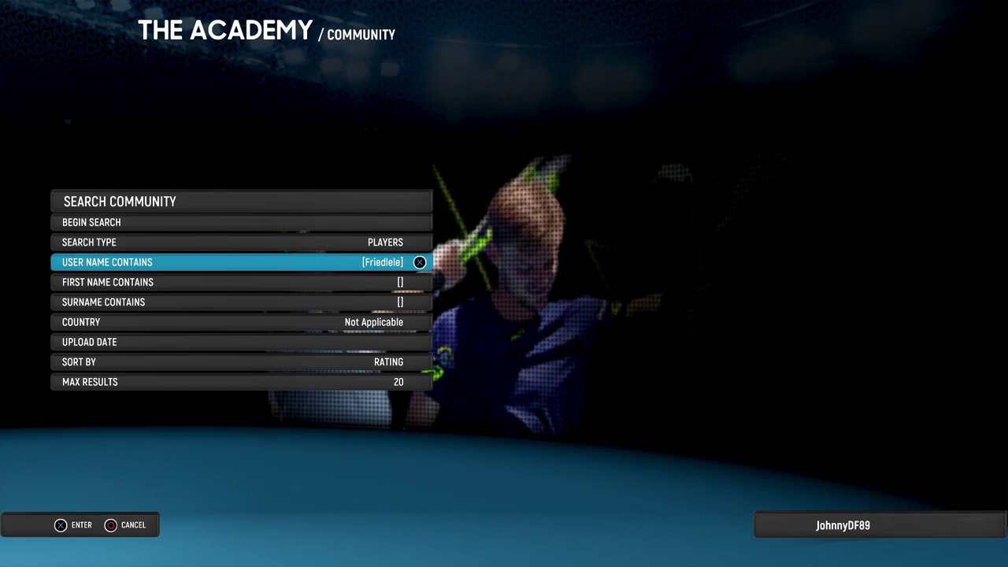
{"action": "key", "text": "Up"}
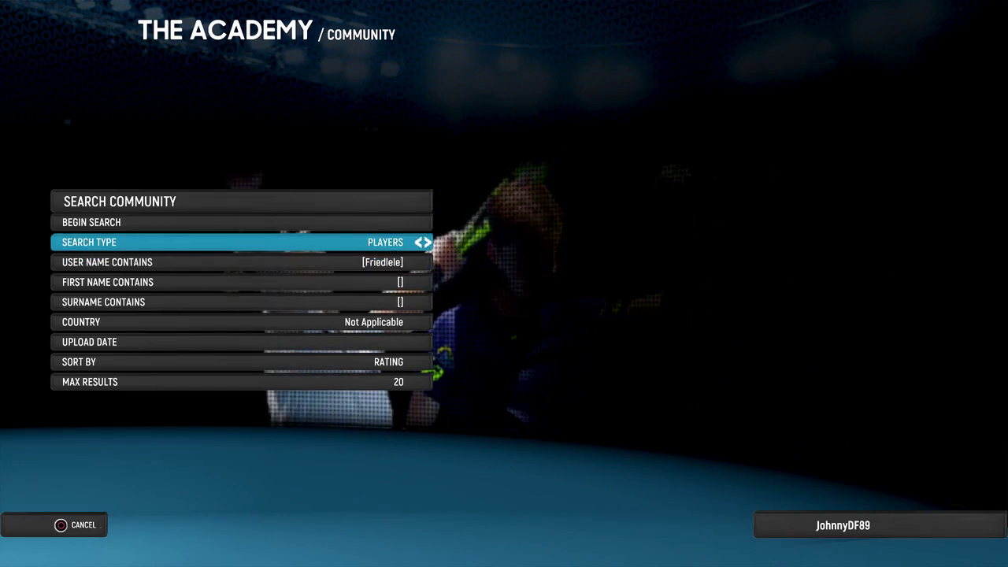
{"action": "key", "text": "Up"}
{"action": "key", "text": "Down"}
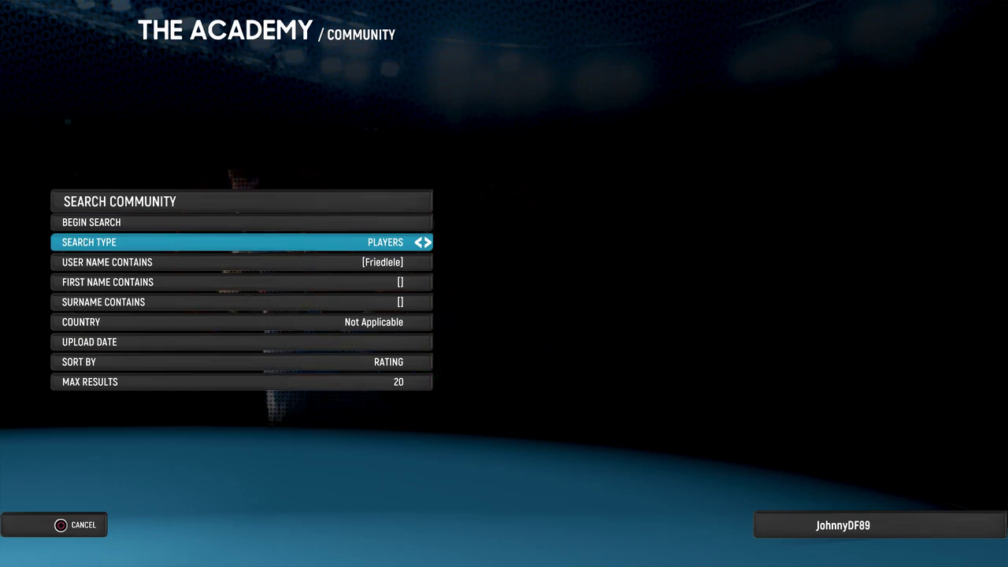
{"action": "key", "text": "Up"}
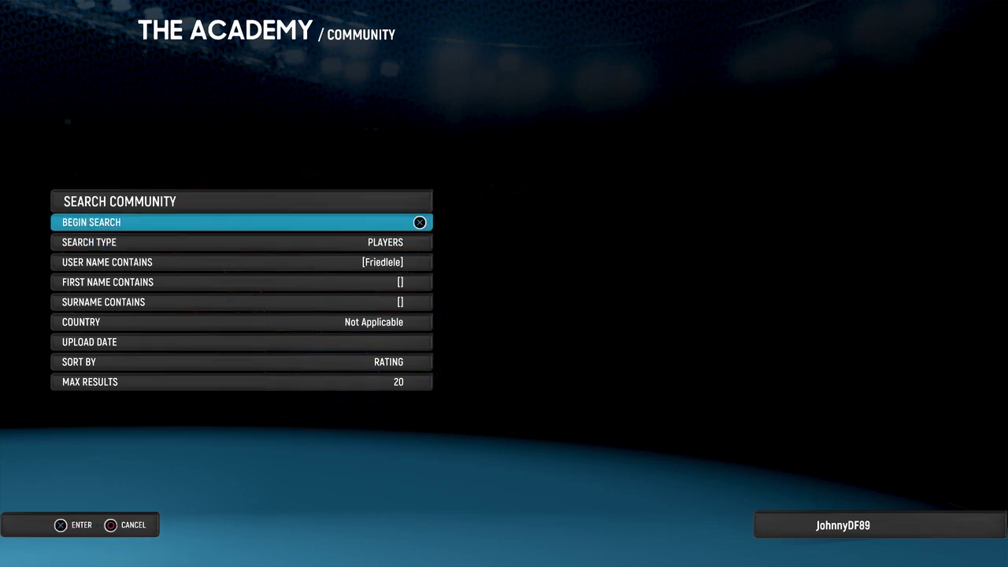
{"action": "key", "text": "Down"}
{"action": "key", "text": "Down"}
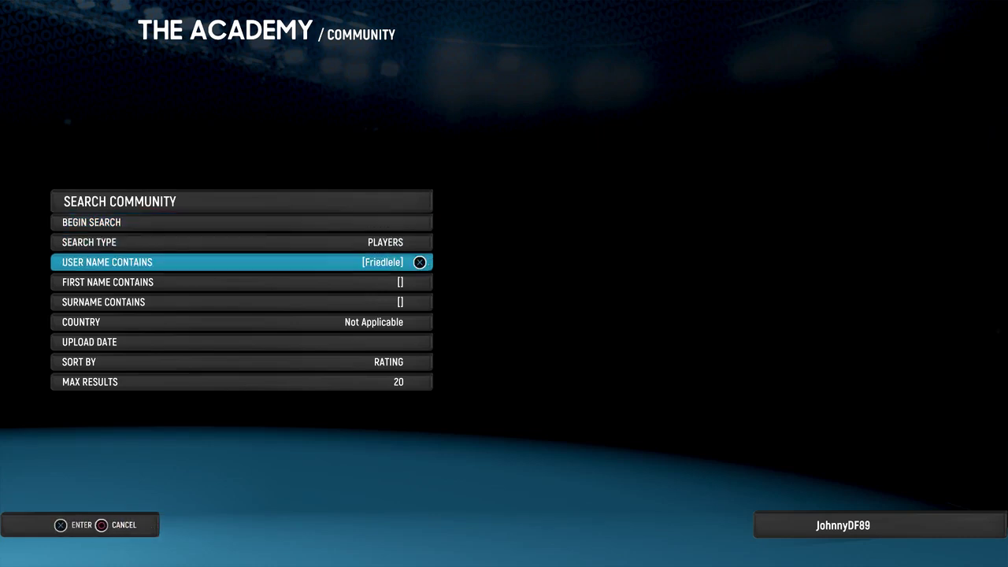
{"action": "key", "text": "Return"}
{"action": "key", "text": "BackSpace"}
{"action": "key", "text": "BackSpace"}
{"action": "key", "text": "BackSpace"}
{"action": "key", "text": "BackSpace"}
{"action": "key", "text": "BackSpace"}
{"action": "key", "text": "BackSpace"}
{"action": "key", "text": "BackSpace"}
{"action": "key", "text": "BackSpace"}
{"action": "key", "text": "BackSpace"}
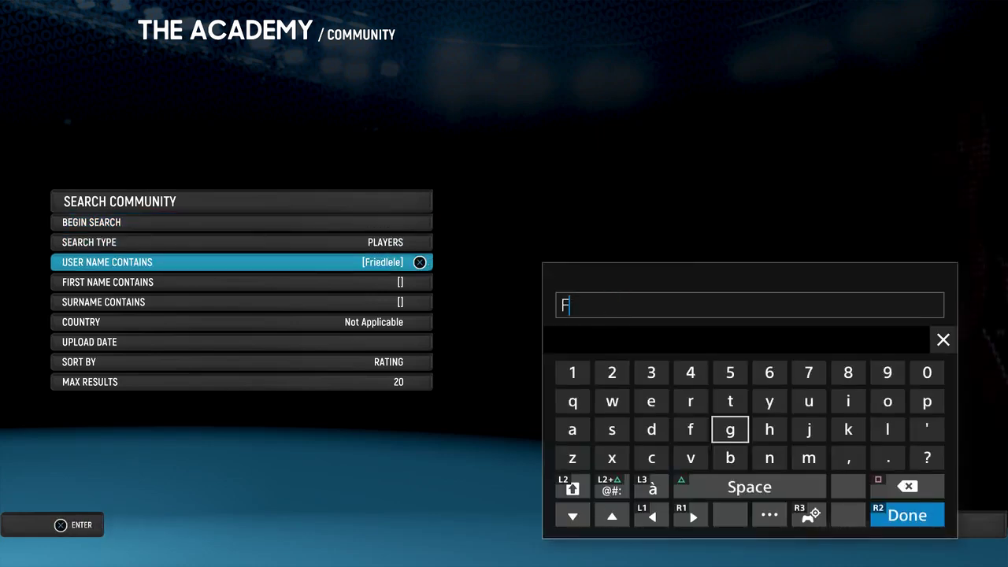
{"action": "key", "text": "Return"}
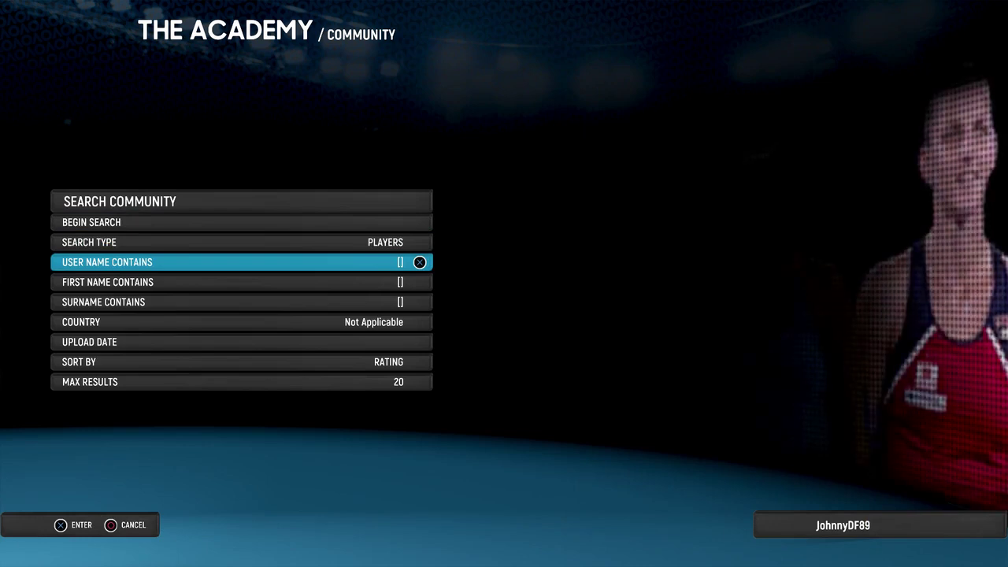
{"action": "key", "text": "Down"}
{"action": "key", "text": "Down"}
{"action": "key", "text": "Down"}
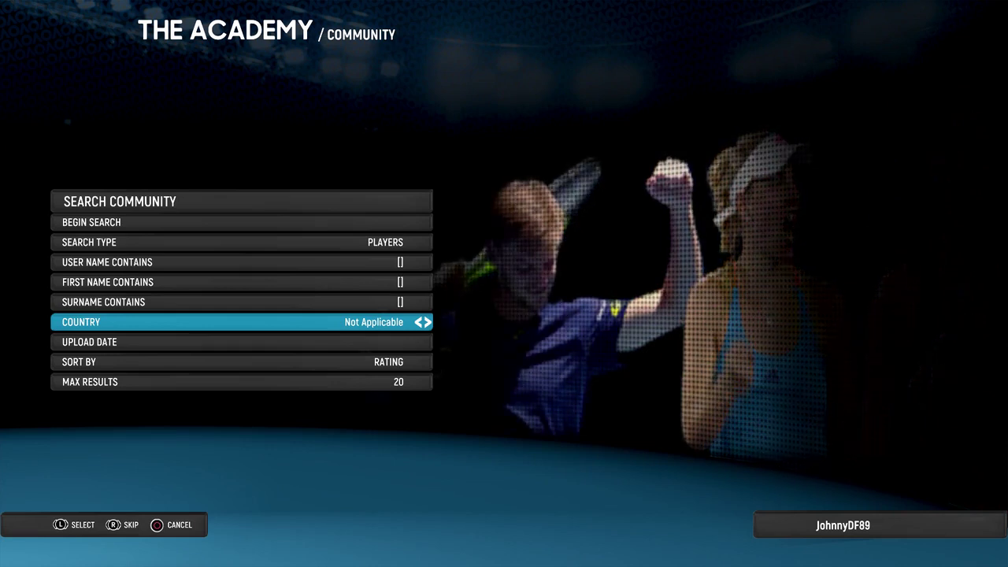
{"action": "key", "text": "Up"}
{"action": "key", "text": "Up"}
{"action": "key", "text": "Up"}
{"action": "key", "text": "Up"}
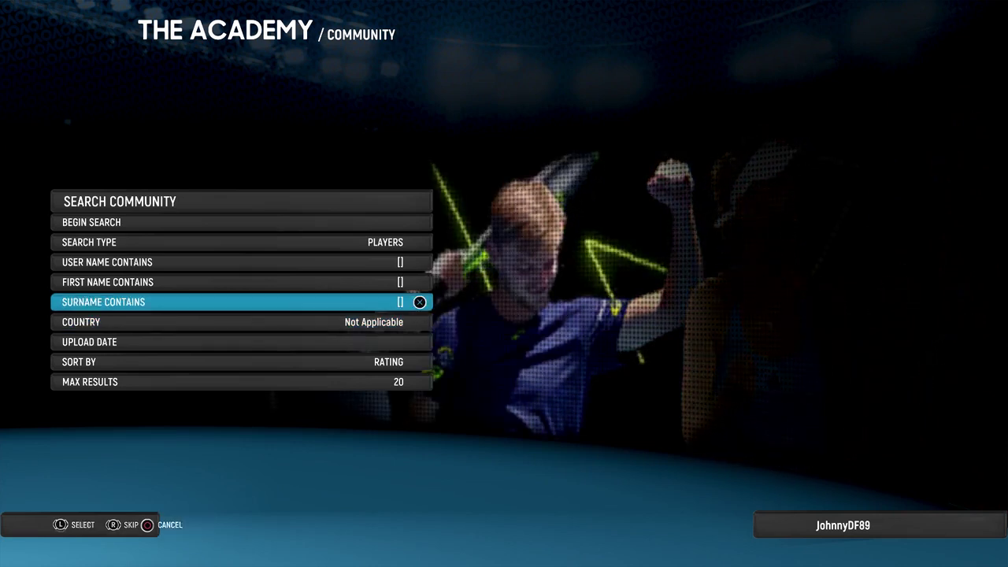
- Switch the community search type from Players to Stadiums
{"action": "key", "text": "Right"}
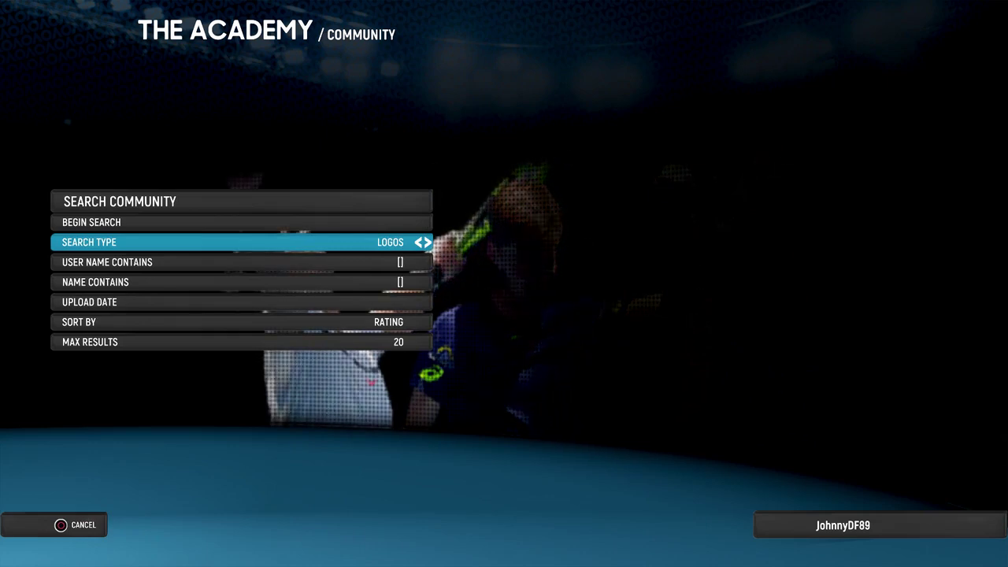
{"action": "key", "text": "Right"}
{"action": "key", "text": "Down"}
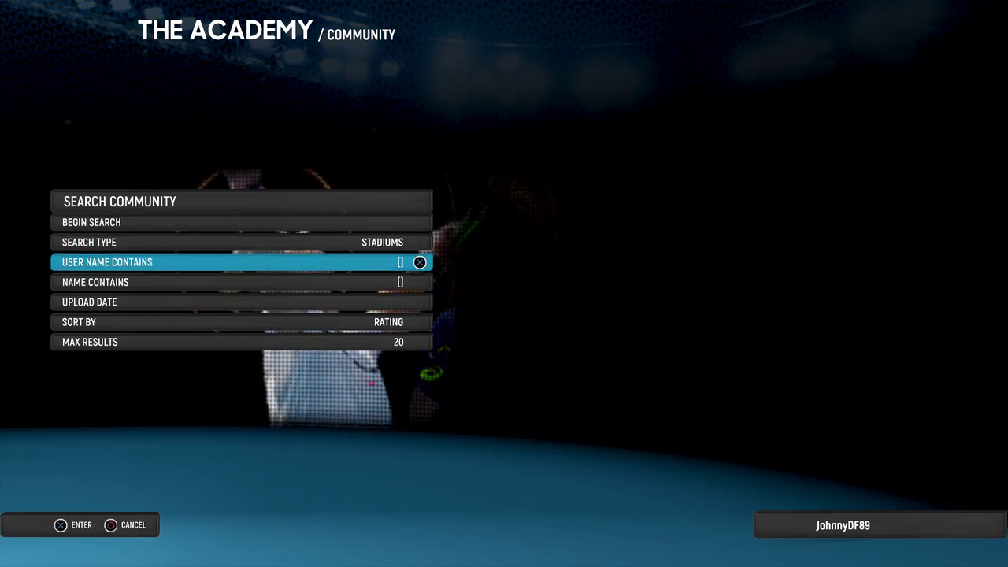
- Type K, pick the suggested creator name as the user-name filter, and run the stadium search
{"action": "key", "text": "Return"}
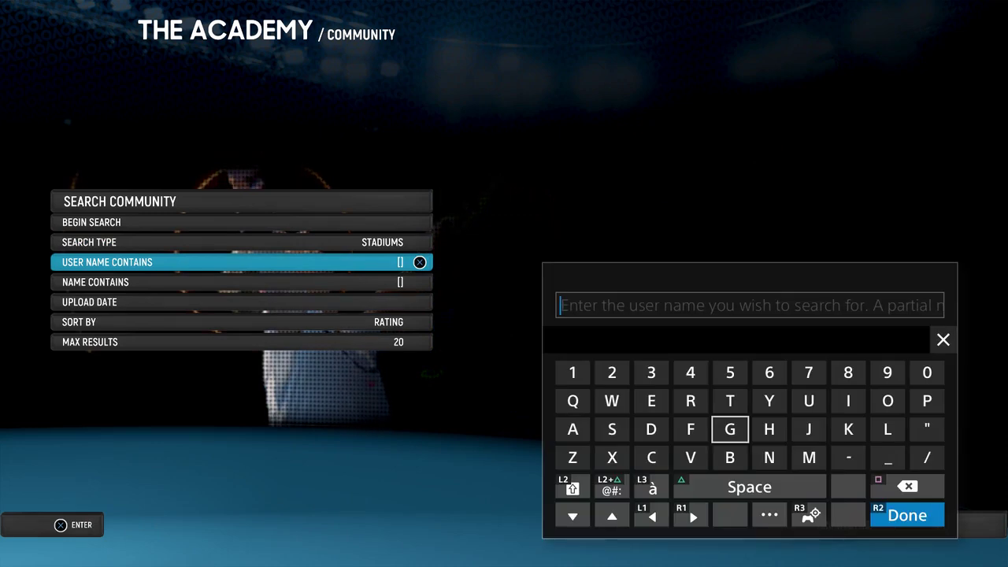
{"action": "key", "text": "Left"}
{"action": "key", "text": "Left"}
{"action": "key", "text": "Right"}
{"action": "key", "text": "Right"}
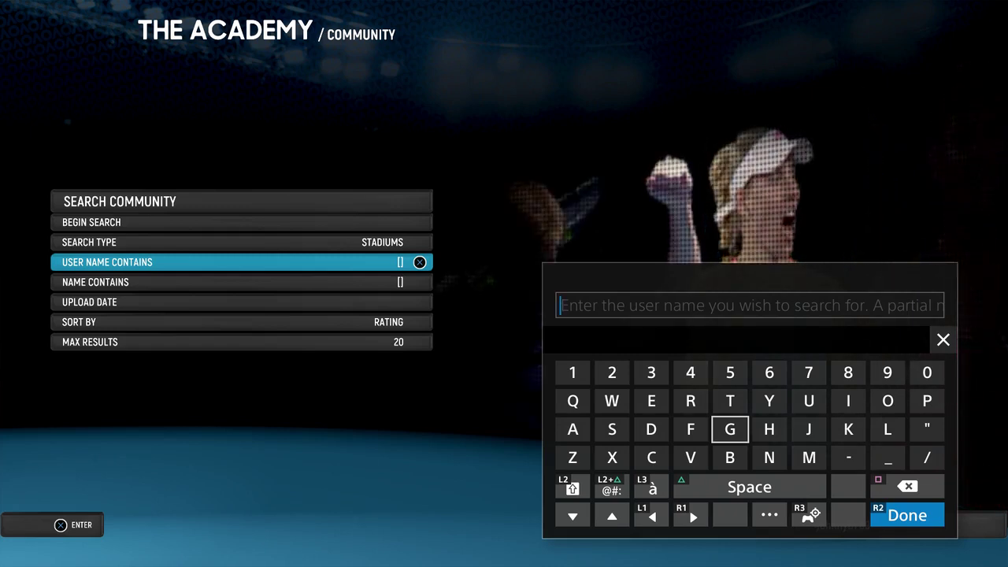
{"action": "key", "text": "Right"}
{"action": "key", "text": "Right"}
{"action": "key", "text": "Right"}
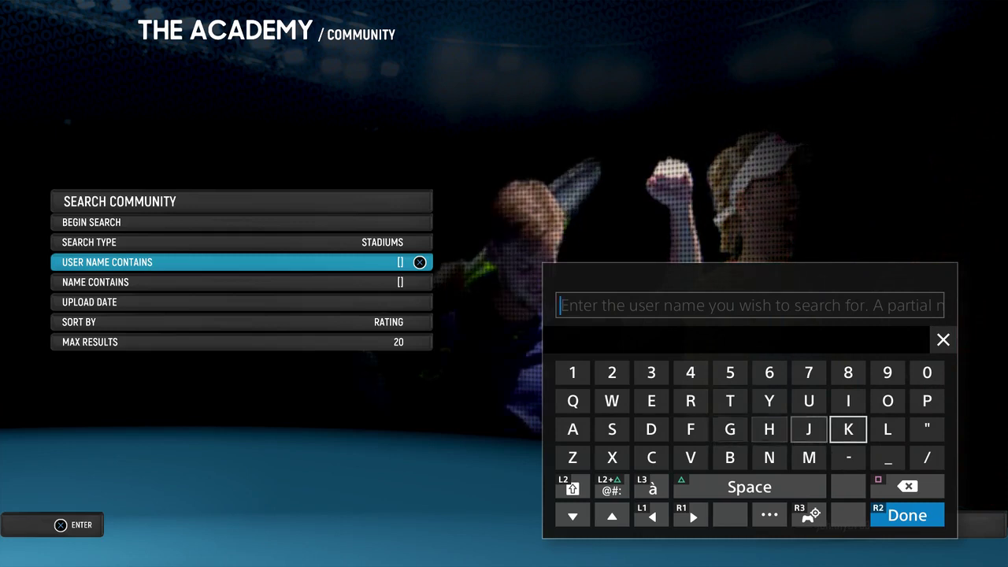
{"action": "type", "text": "K"}
{"action": "key", "text": "Left"}
{"action": "key", "text": "Left"}
{"action": "key", "text": "Left"}
{"action": "key", "text": "Left"}
{"action": "key", "text": "Left"}
{"action": "key", "text": "Up"}
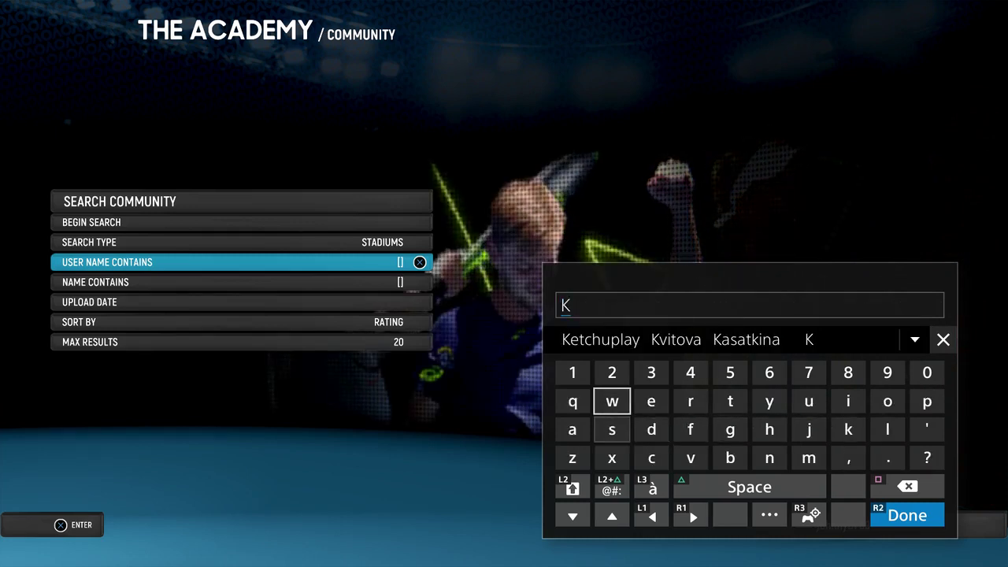
{"action": "key", "text": "Up"}
{"action": "key", "text": "Up"}
{"action": "key", "text": "Return"}
{"action": "key", "text": "Return"}
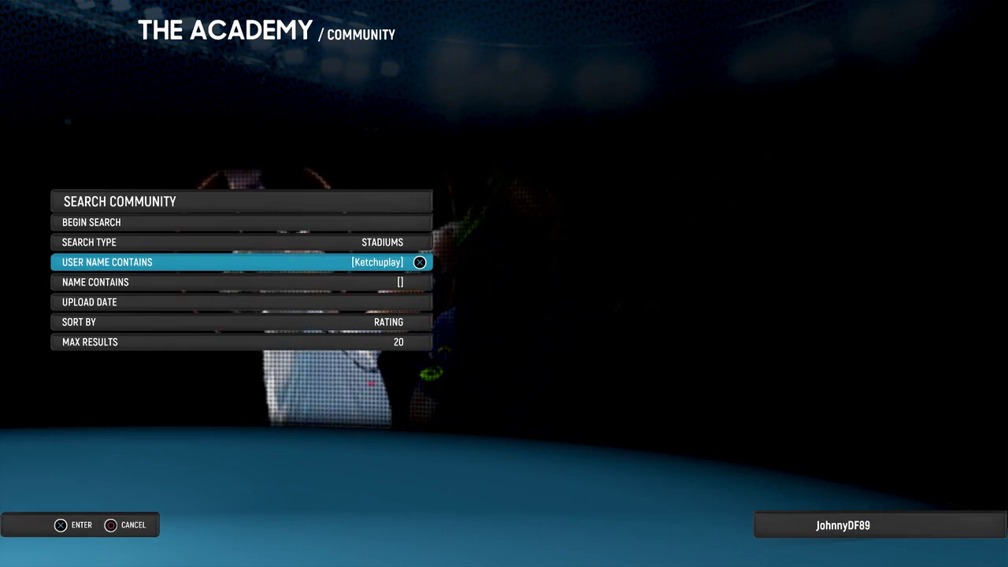
{"action": "key", "text": "Up"}
{"action": "key", "text": "Up"}
{"action": "key", "text": "Return"}
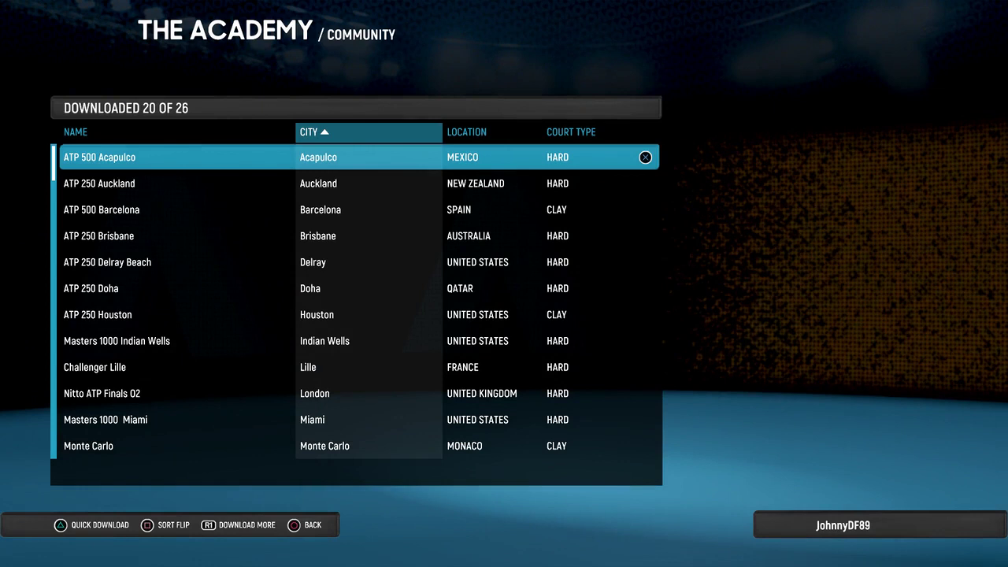
- Browse the downloaded stadiums from ATP 500 Acapulco down to Masters 1000 Roma
{"action": "key", "text": "Down"}
{"action": "key", "text": "Up"}
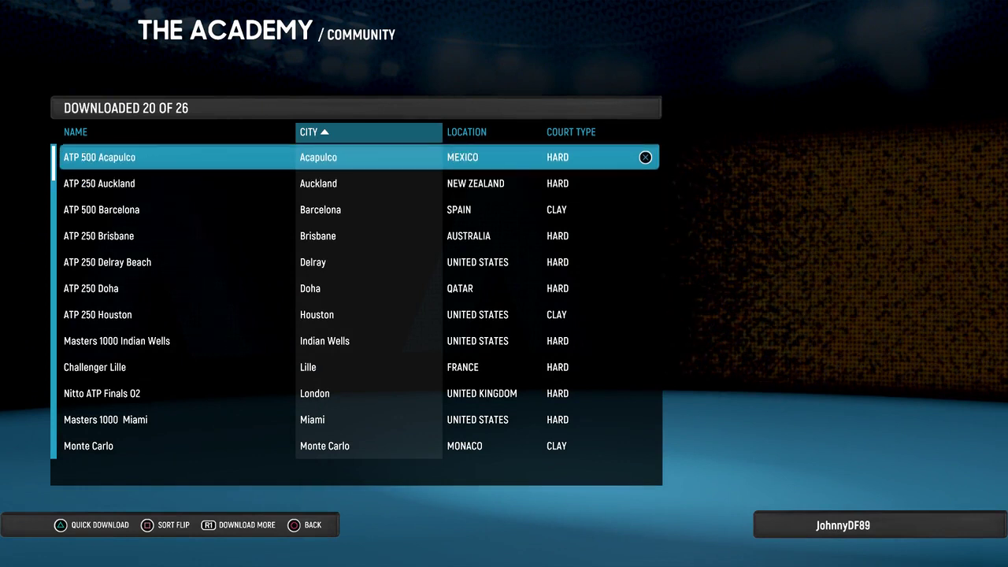
{"action": "key", "text": "Down"}
{"action": "key", "text": "Down"}
{"action": "key", "text": "Down"}
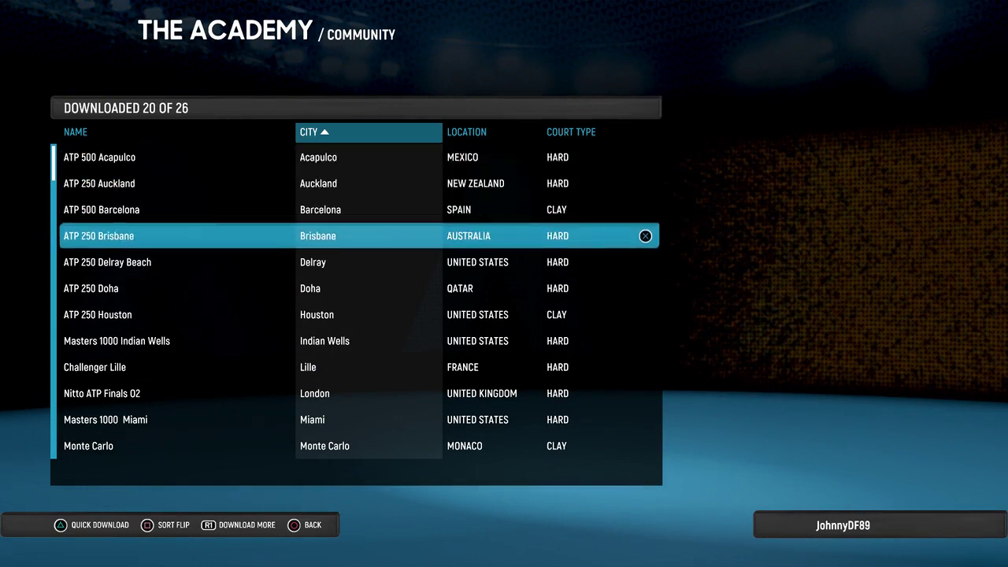
{"action": "key", "text": "Down"}
{"action": "key", "text": "Down"}
{"action": "key", "text": "Down"}
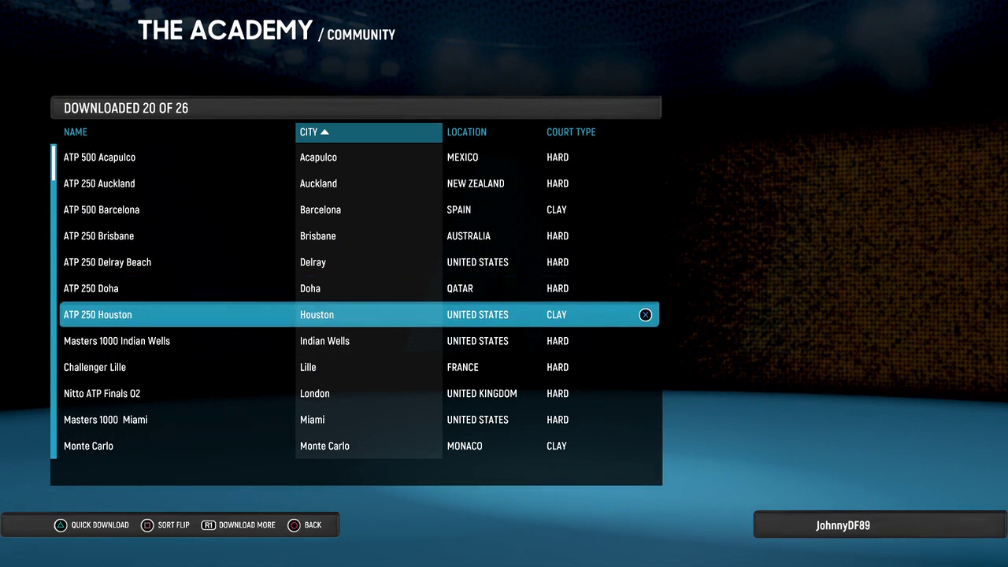
{"action": "key", "text": "Down"}
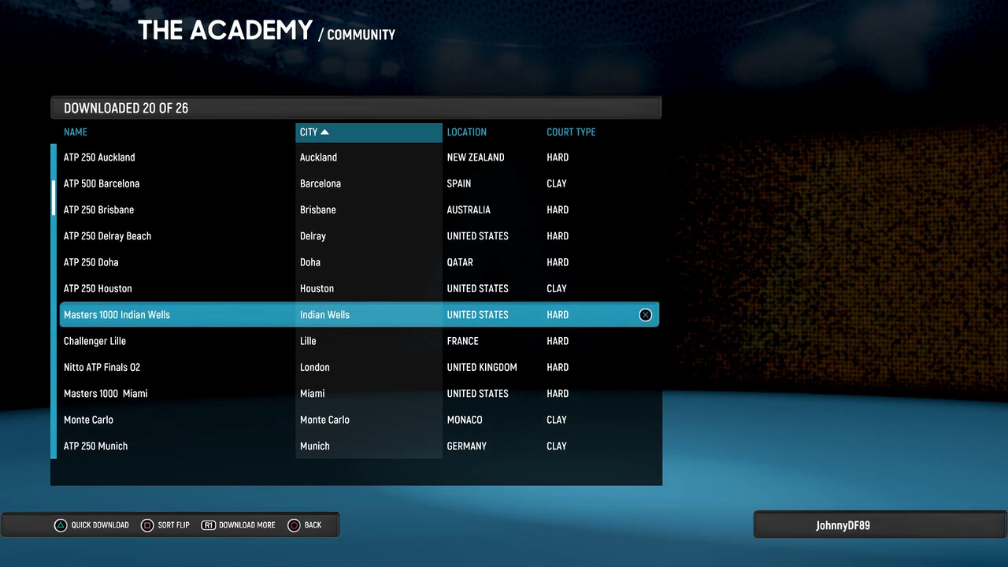
{"action": "key", "text": "Down"}
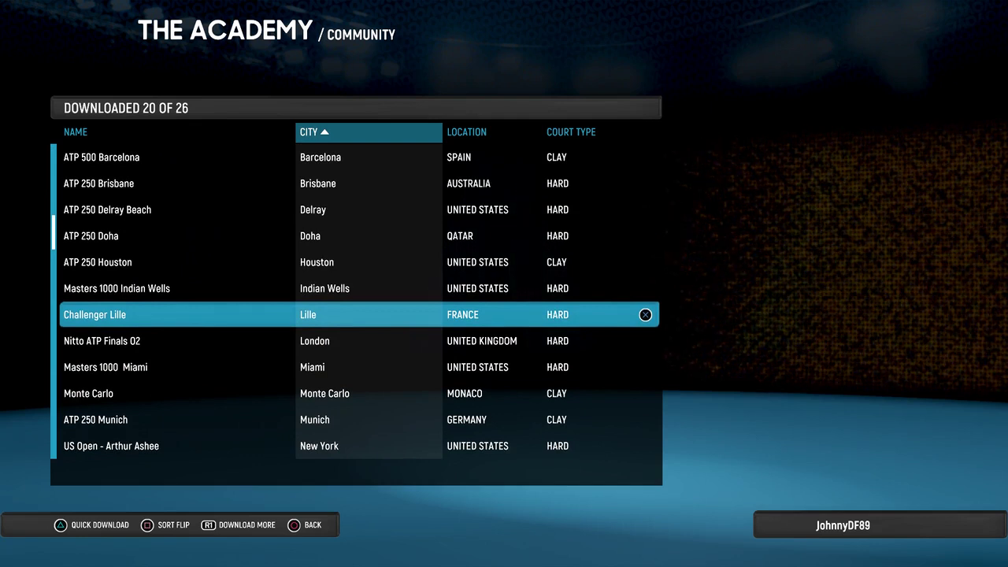
{"action": "key", "text": "Down"}
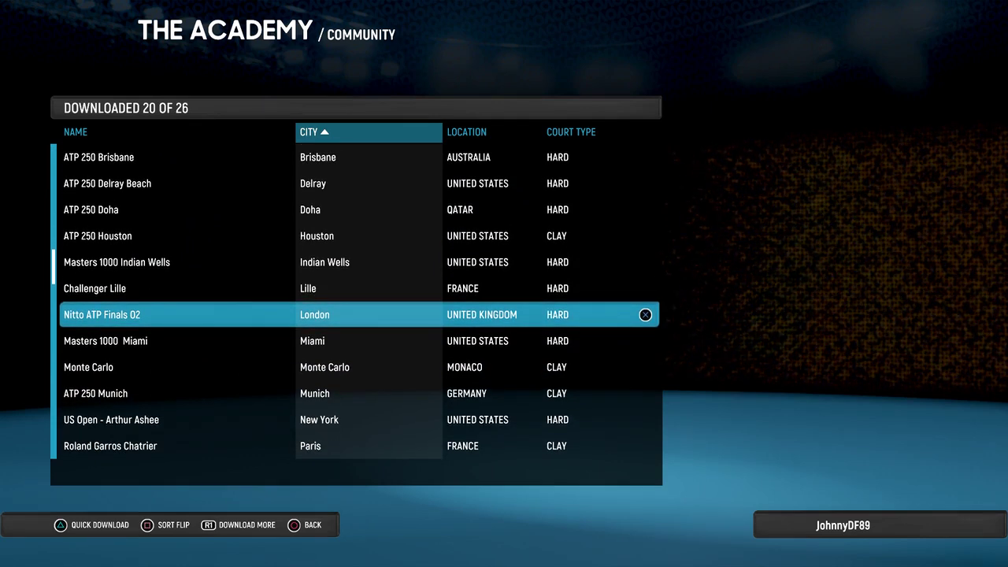
{"action": "key", "text": "Down"}
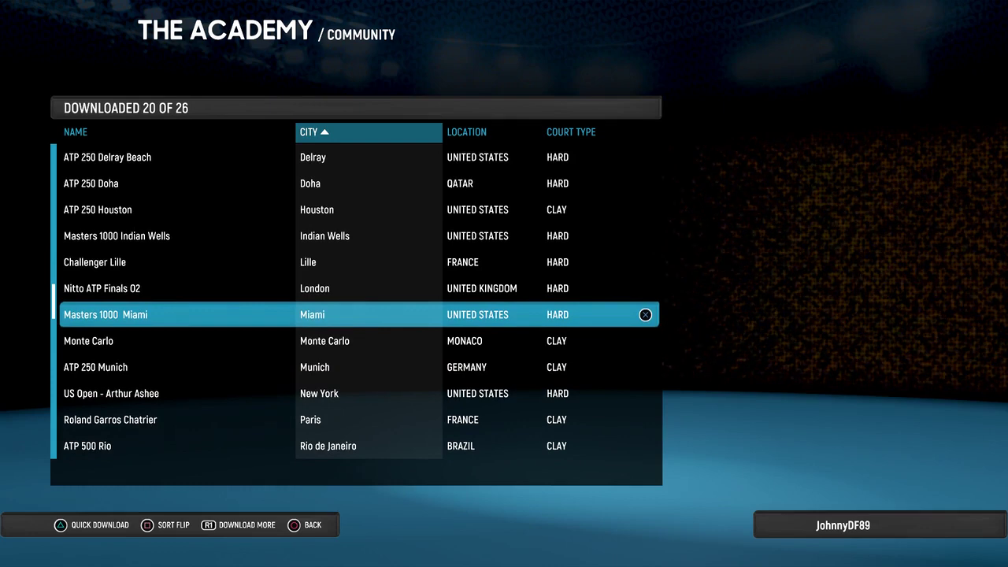
{"action": "key", "text": "Down"}
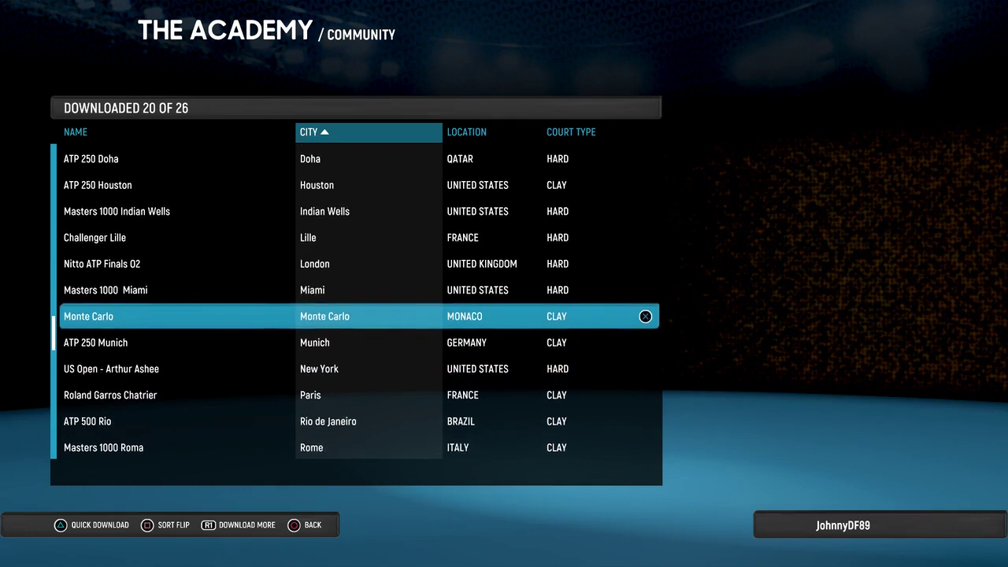
{"action": "key", "text": "Down"}
{"action": "key", "text": "Down"}
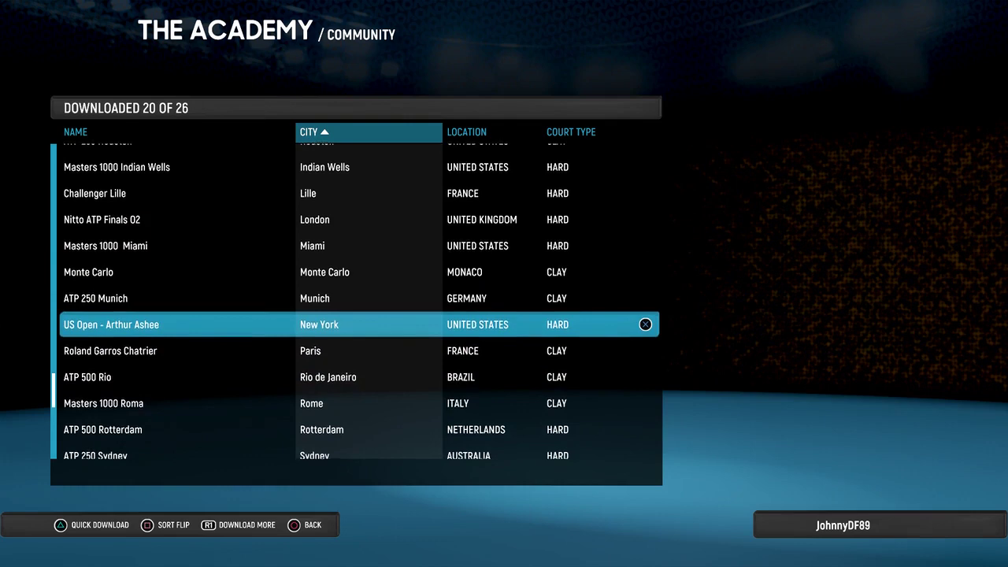
{"action": "key", "text": "Down"}
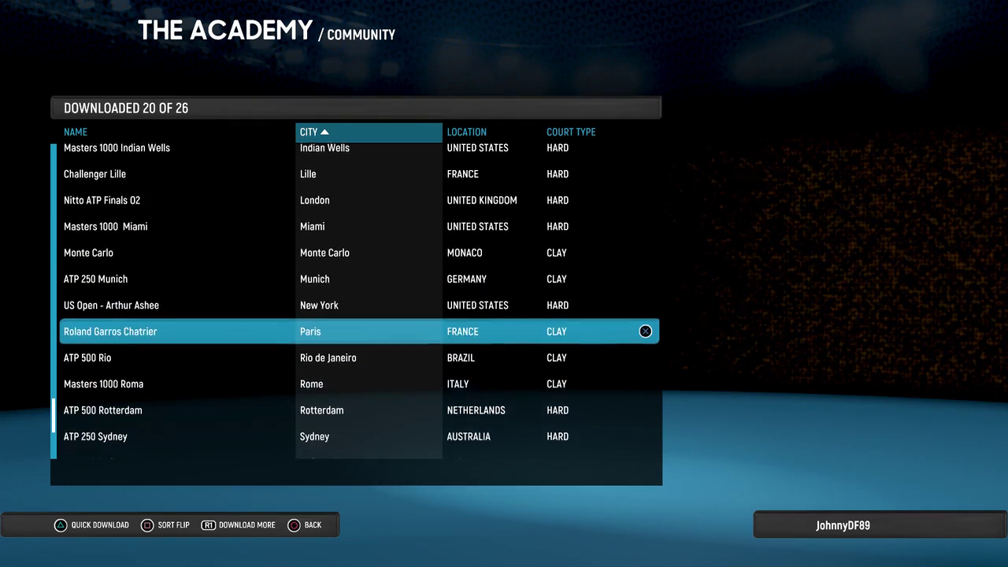
{"action": "key", "text": "Down"}
{"action": "key", "text": "Down"}
{"action": "key", "text": "Down"}
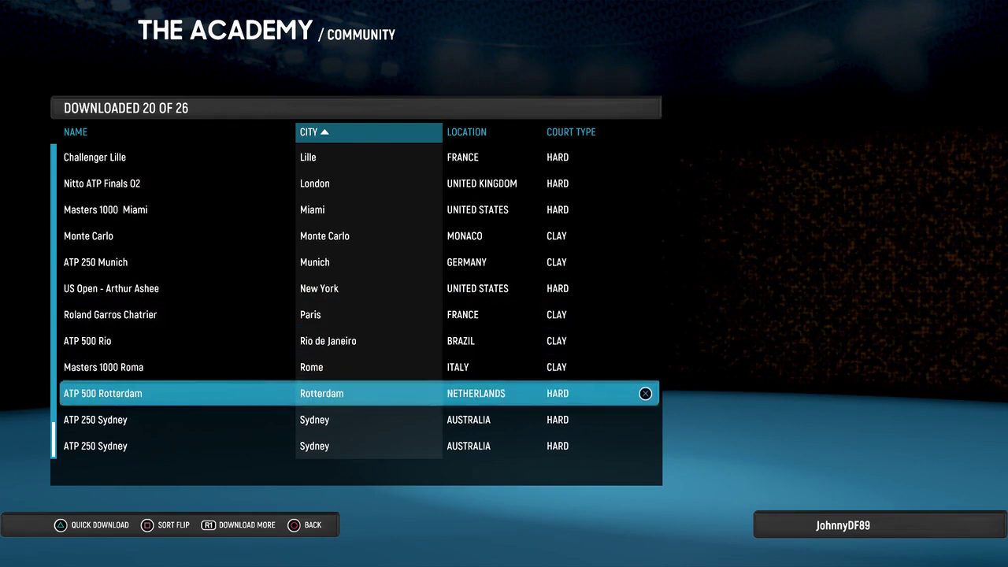
{"action": "key", "text": "Down"}
{"action": "key", "text": "Down"}
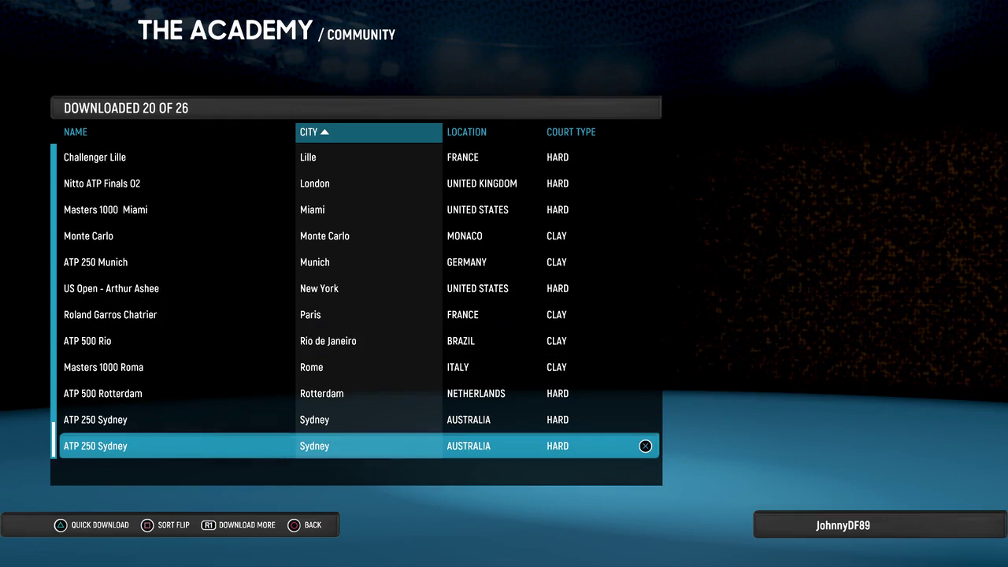
{"action": "key", "text": "Up"}
{"action": "key", "text": "Up"}
{"action": "key", "text": "Up"}
{"action": "key", "text": "Up"}
{"action": "key", "text": "Up"}
{"action": "key", "text": "Down"}
{"action": "key", "text": "Down"}
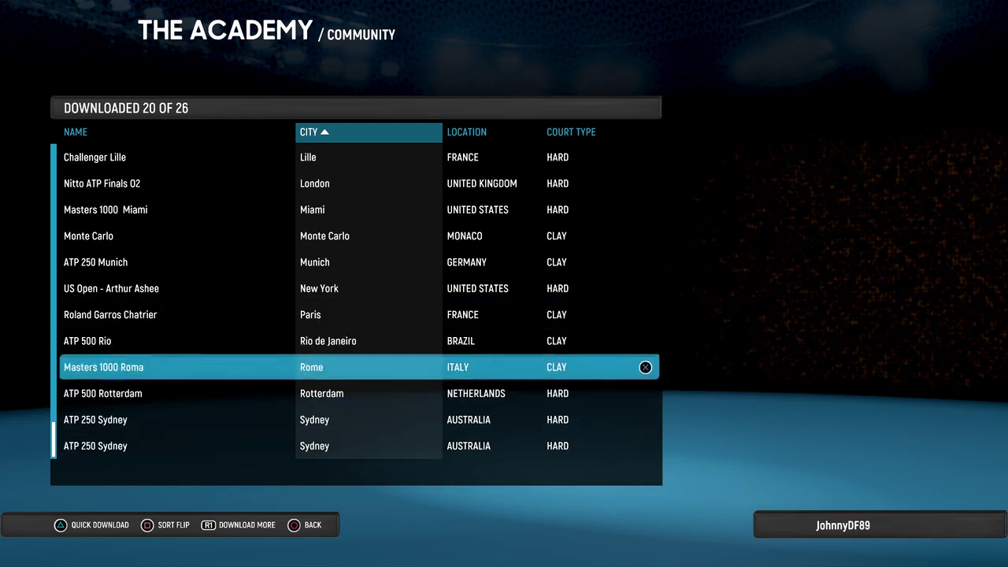
{"action": "key", "text": "Down"}
{"action": "key", "text": "Down"}
{"action": "key", "text": "Up"}
{"action": "key", "text": "Up"}
{"action": "key", "text": "Up"}
{"action": "key", "text": "Up"}
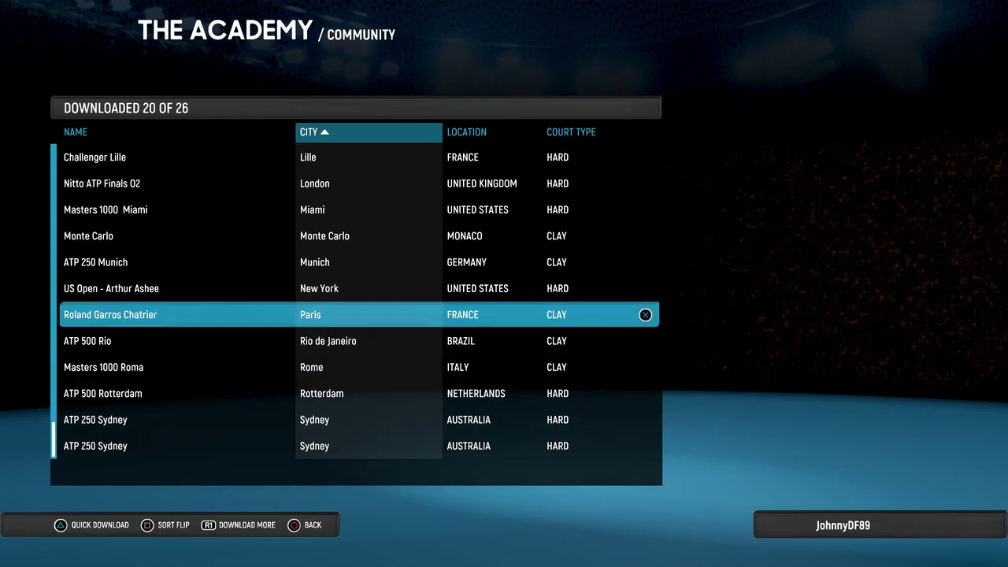
{"action": "key", "text": "Up"}
{"action": "key", "text": "Up"}
{"action": "key", "text": "Up"}
{"action": "key", "text": "Up"}
{"action": "key", "text": "Up"}
{"action": "key", "text": "Up"}
{"action": "key", "text": "Up"}
{"action": "key", "text": "Up"}
{"action": "key", "text": "Up"}
{"action": "key", "text": "Up"}
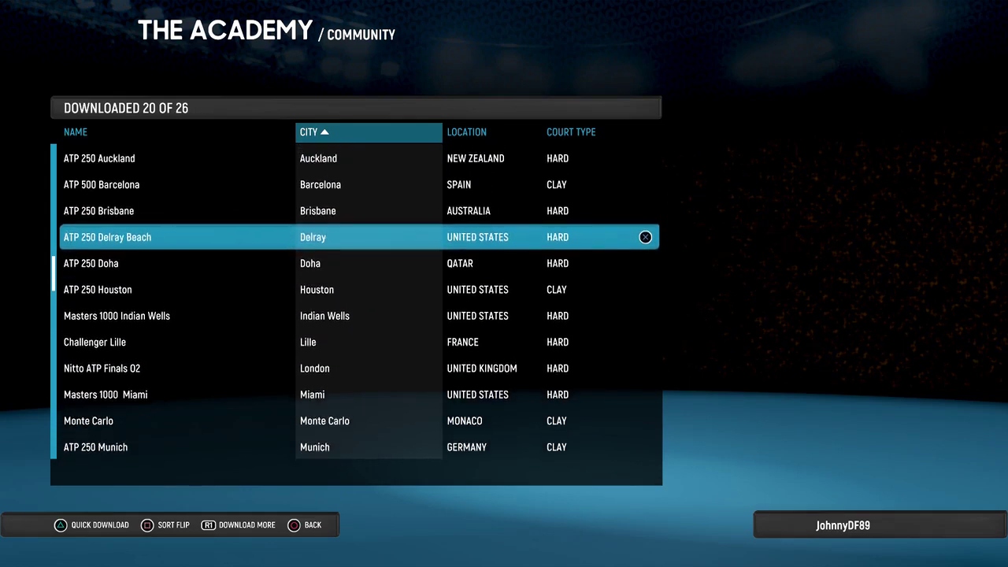
{"action": "key", "text": "Up"}
{"action": "key", "text": "Up"}
{"action": "key", "text": "Down"}
{"action": "key", "text": "Down"}
{"action": "key", "text": "Down"}
{"action": "key", "text": "Down"}
{"action": "key", "text": "Down"}
{"action": "key", "text": "Down"}
{"action": "key", "text": "Down"}
{"action": "key", "text": "Down"}
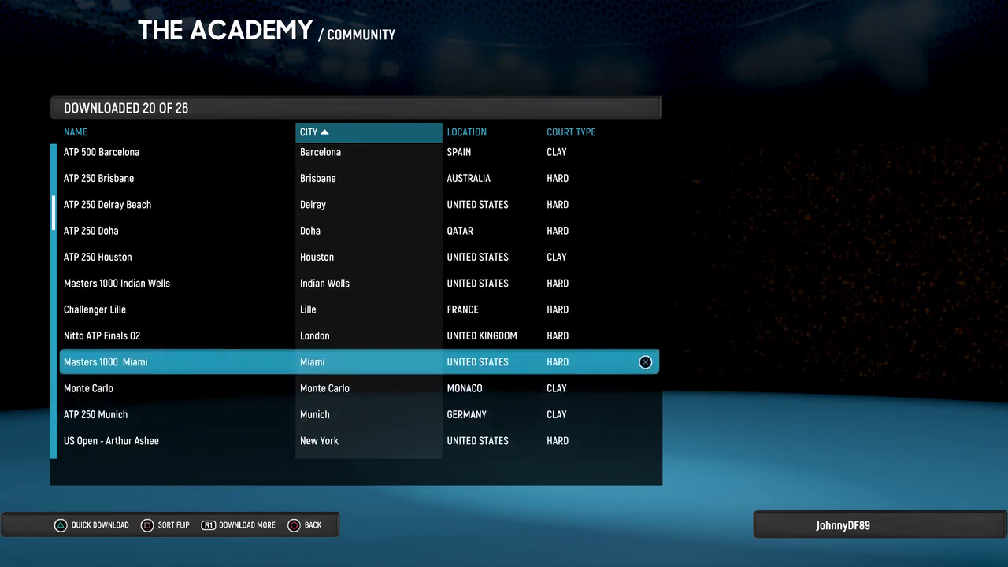
{"action": "key", "text": "Down"}
{"action": "key", "text": "Up"}
{"action": "key", "text": "Down"}
{"action": "key", "text": "Down"}
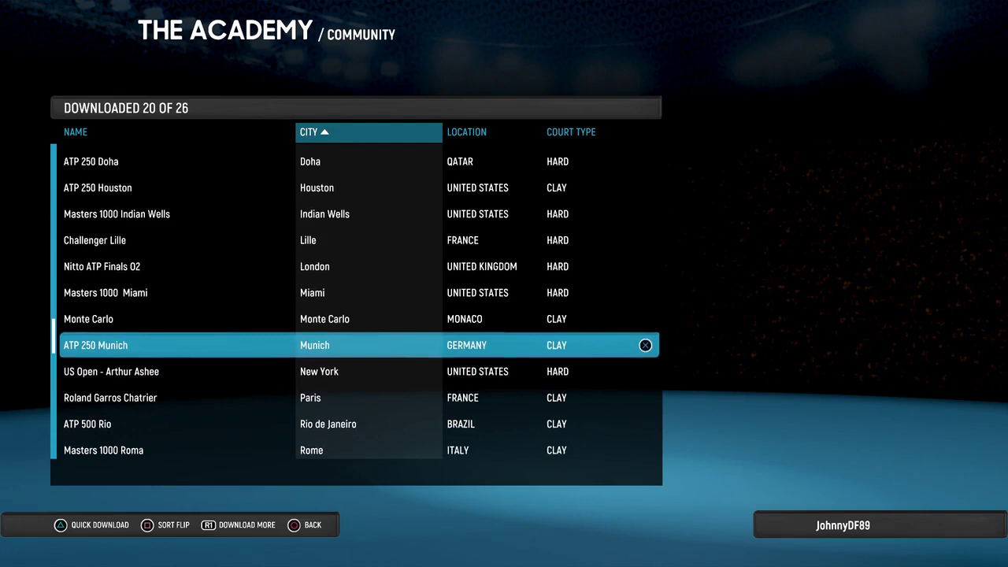
{"action": "key", "text": "Down"}
{"action": "key", "text": "Down"}
{"action": "key", "text": "Down"}
{"action": "key", "text": "Down"}
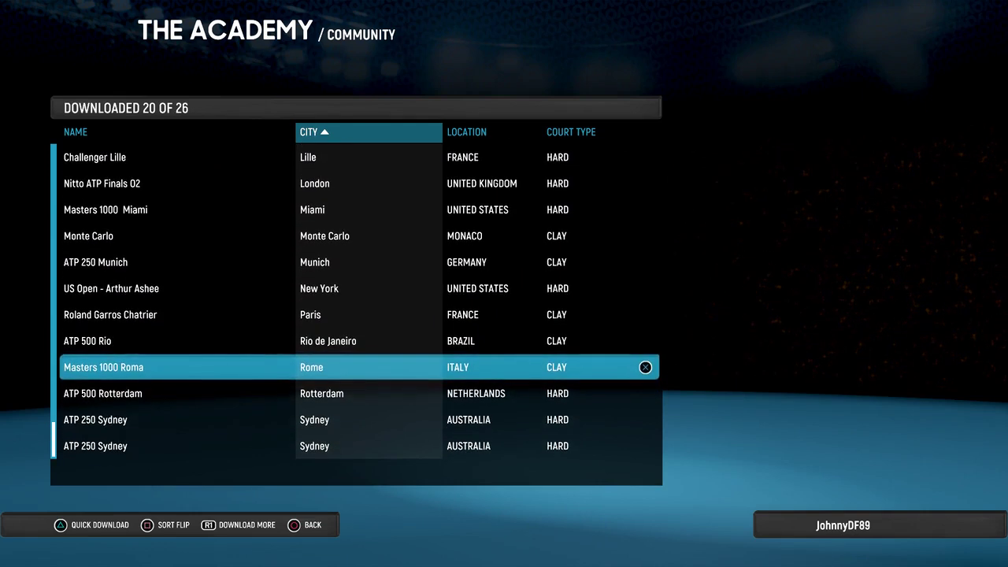
- View the Masters 1000 Roma Level Information, then back out to the search menu
{"action": "key", "text": "Return"}
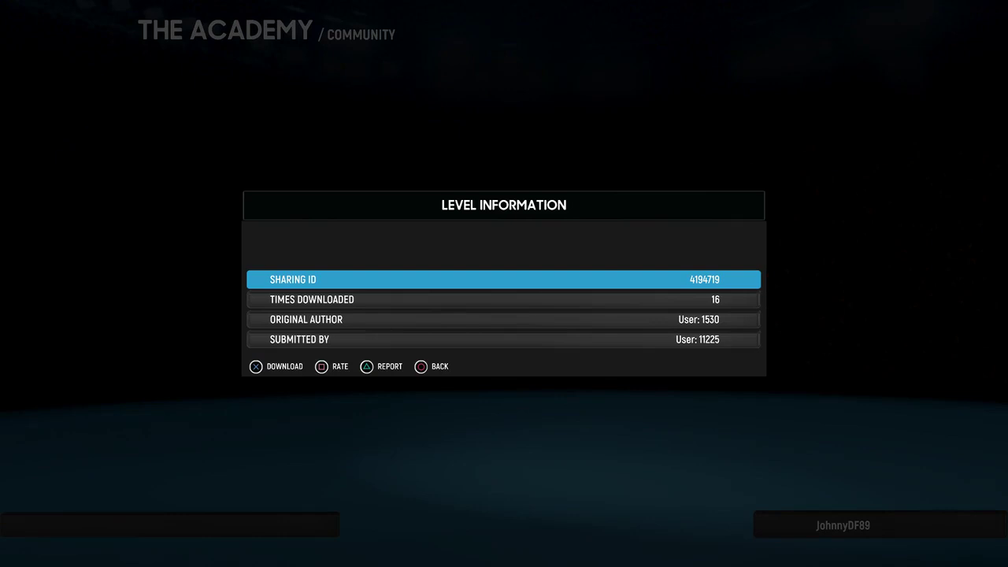
{"action": "key", "text": "Escape"}
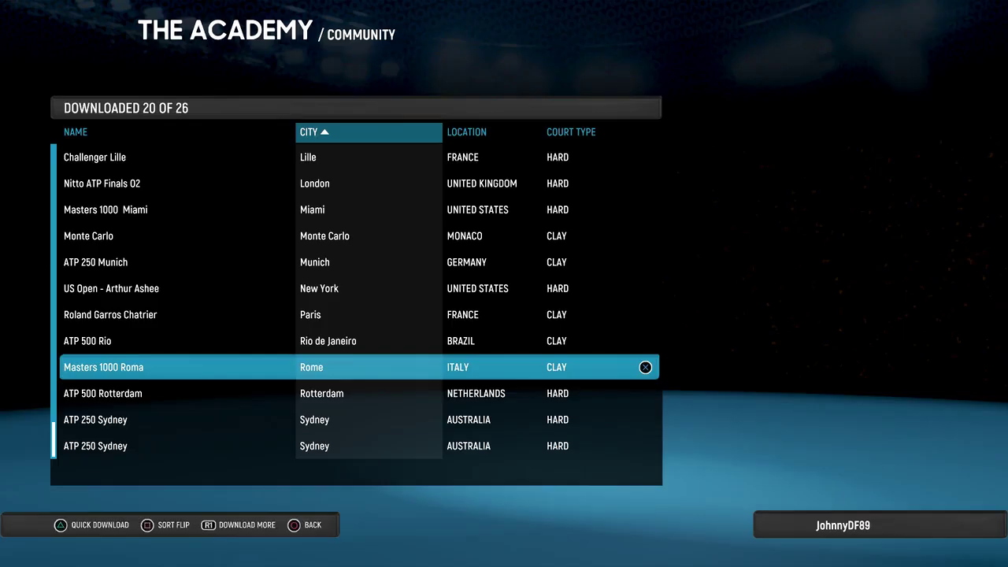
{"action": "key", "text": "Escape"}
- Exit Community and open My Players, showing the 175 saved players
{"action": "key", "text": "Down"}
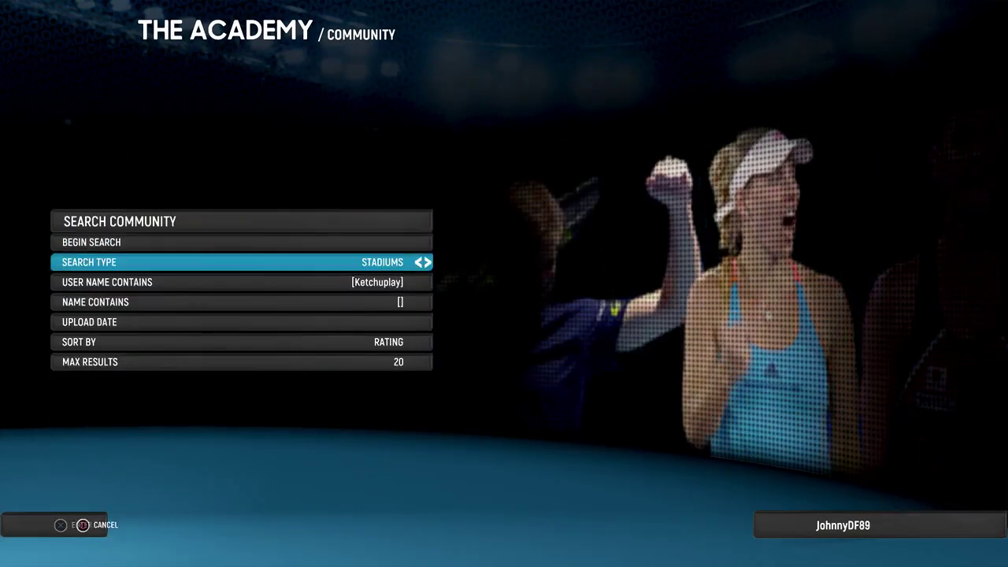
{"action": "key", "text": "Escape"}
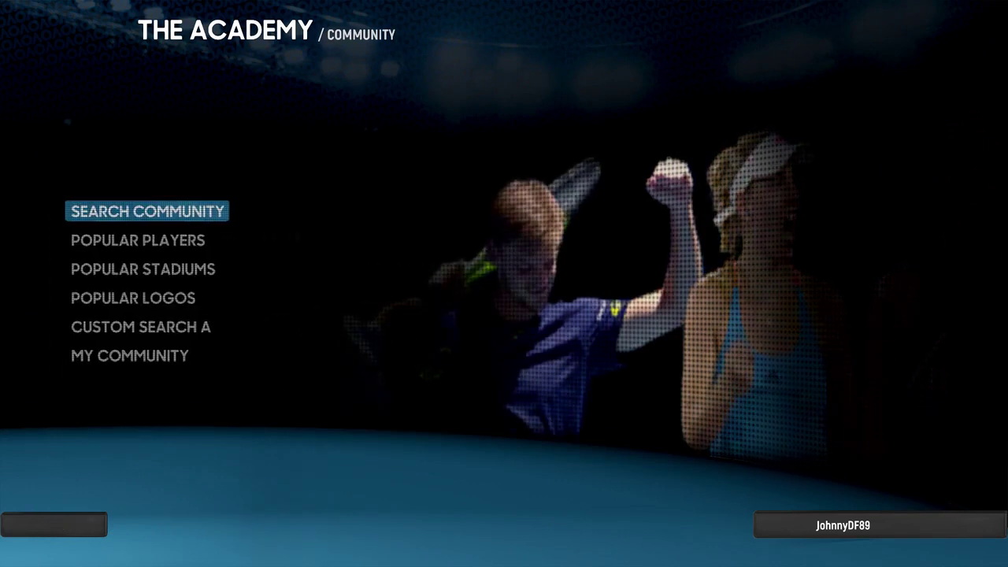
{"action": "key", "text": "Down"}
{"action": "key", "text": "Down"}
{"action": "key", "text": "Down"}
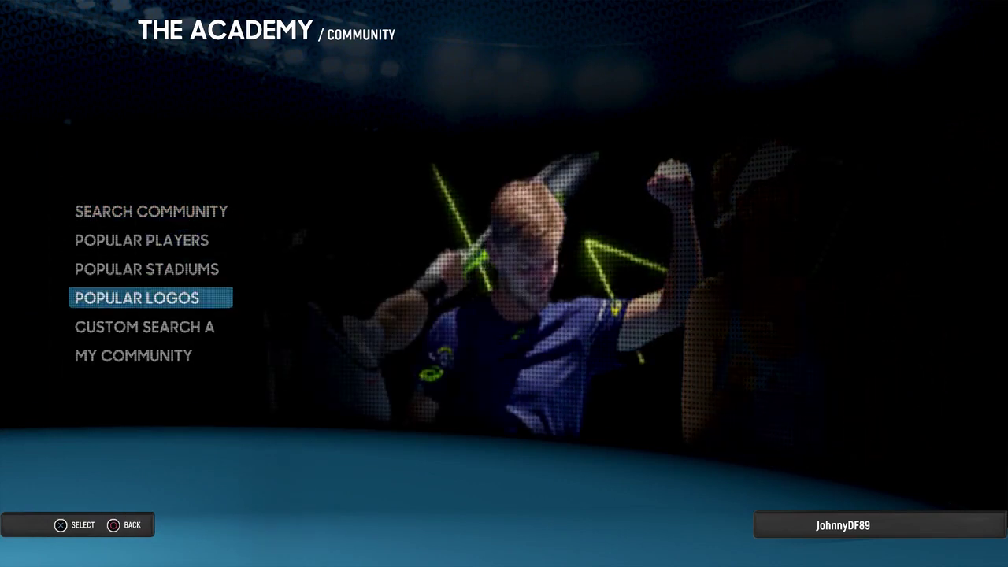
{"action": "key", "text": "Escape"}
{"action": "key", "text": "Up"}
{"action": "key", "text": "Up"}
{"action": "key", "text": "Up"}
{"action": "key", "text": "Return"}
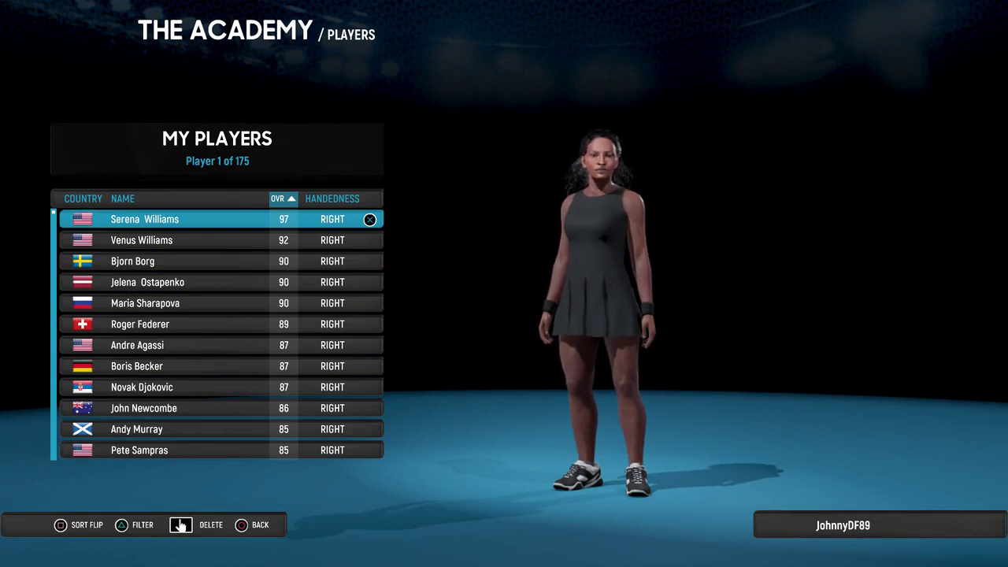
{"action": "key", "text": "Down"}
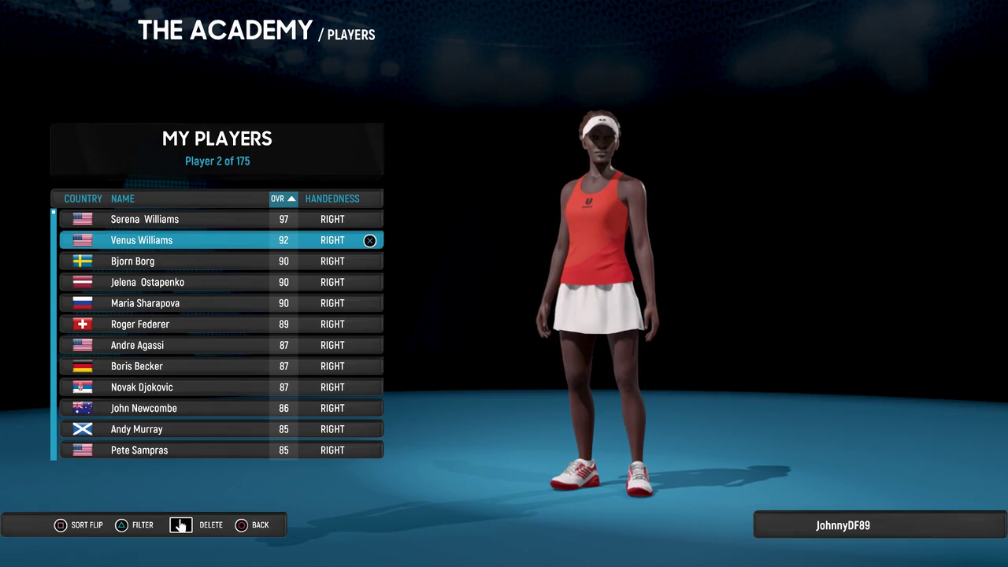
{"action": "key", "text": "Up"}
{"action": "key", "text": "Down"}
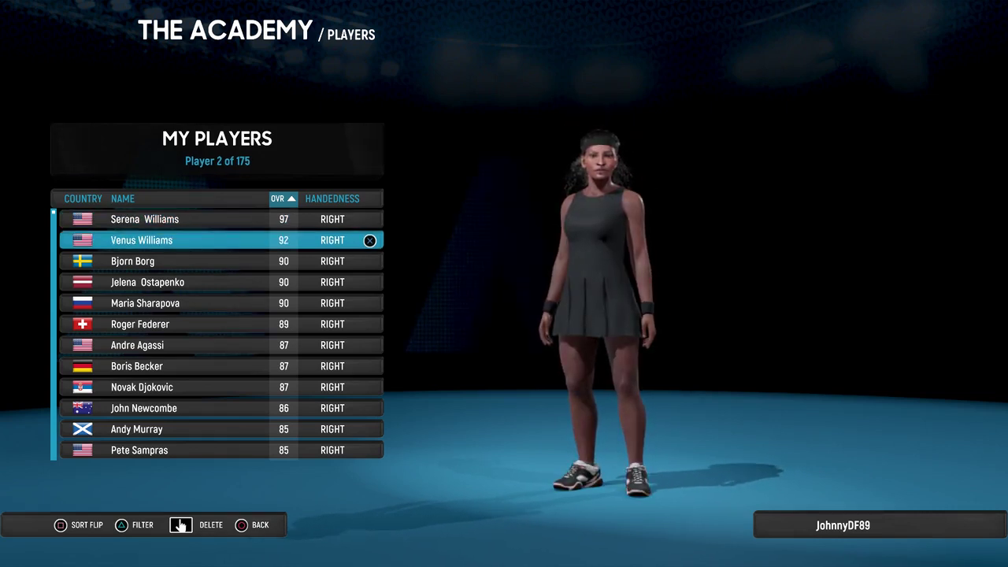
{"action": "key", "text": "Down"}
{"action": "key", "text": "Down"}
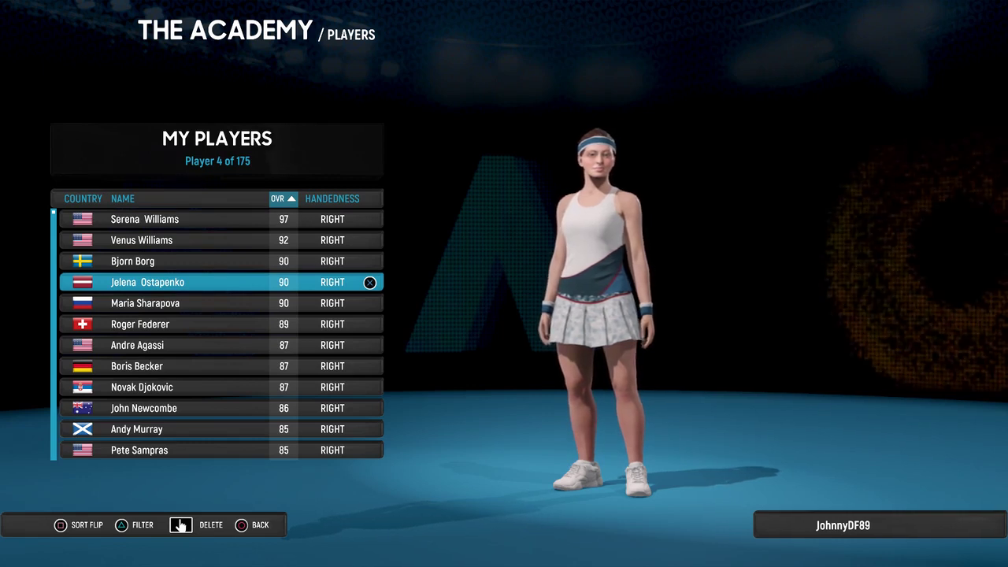
{"action": "key", "text": "Down"}
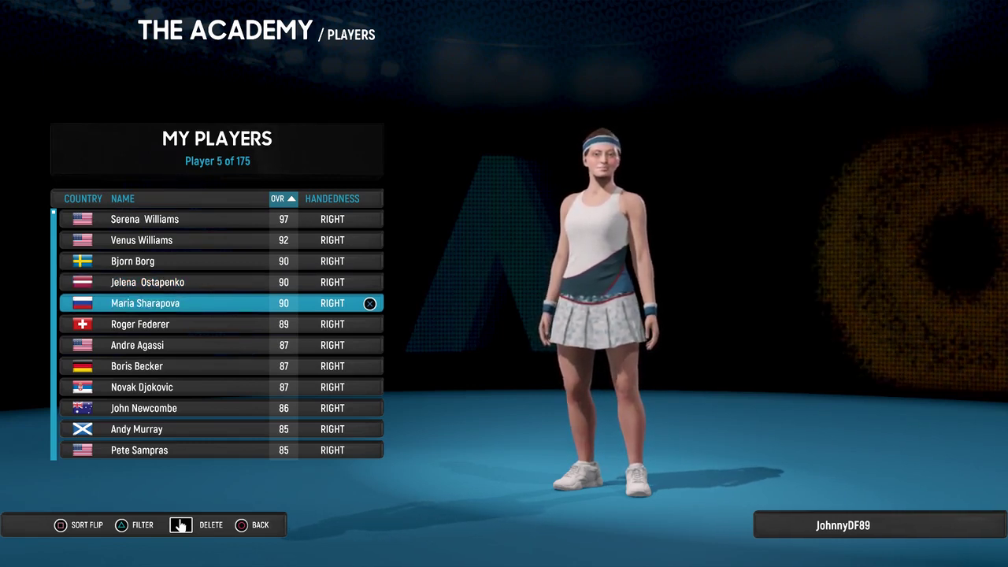
{"action": "key", "text": "Up"}
{"action": "key", "text": "Up"}
{"action": "key", "text": "Up"}
{"action": "key", "text": "Up"}
{"action": "key", "text": "Down"}
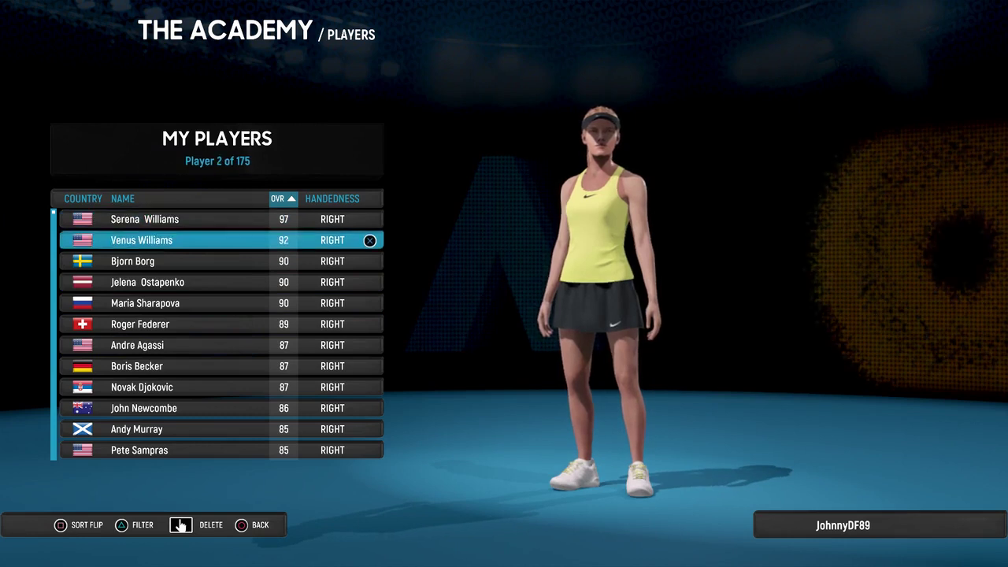
{"action": "key", "text": "Down"}
{"action": "key", "text": "Down"}
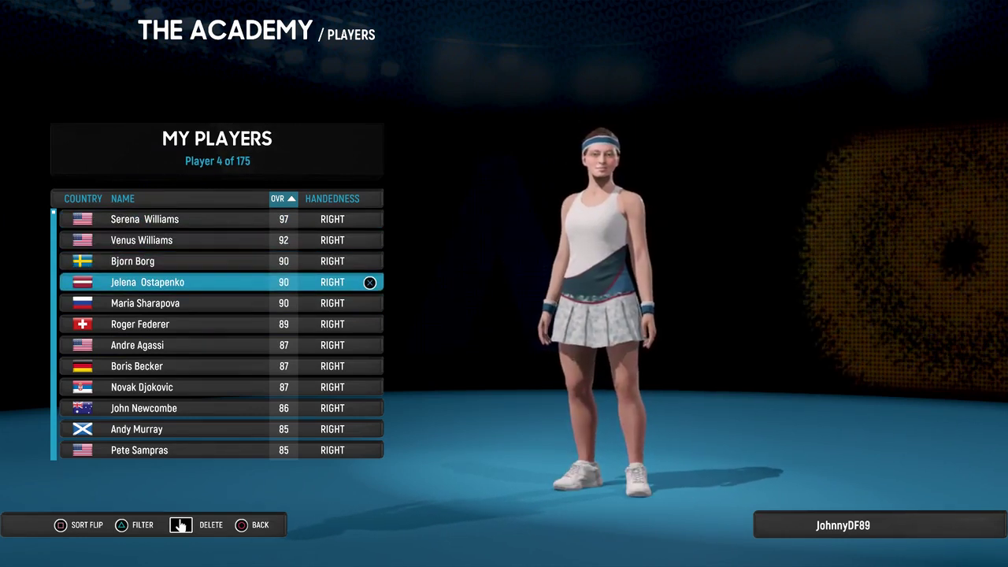
{"action": "key", "text": "Down"}
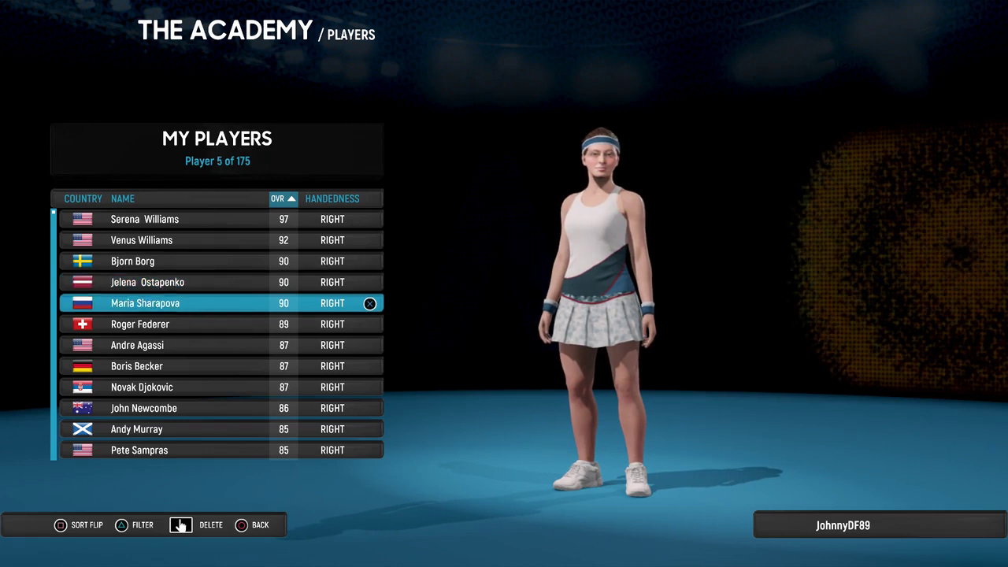
{"action": "key", "text": "Up"}
{"action": "key", "text": "Up"}
{"action": "key", "text": "Up"}
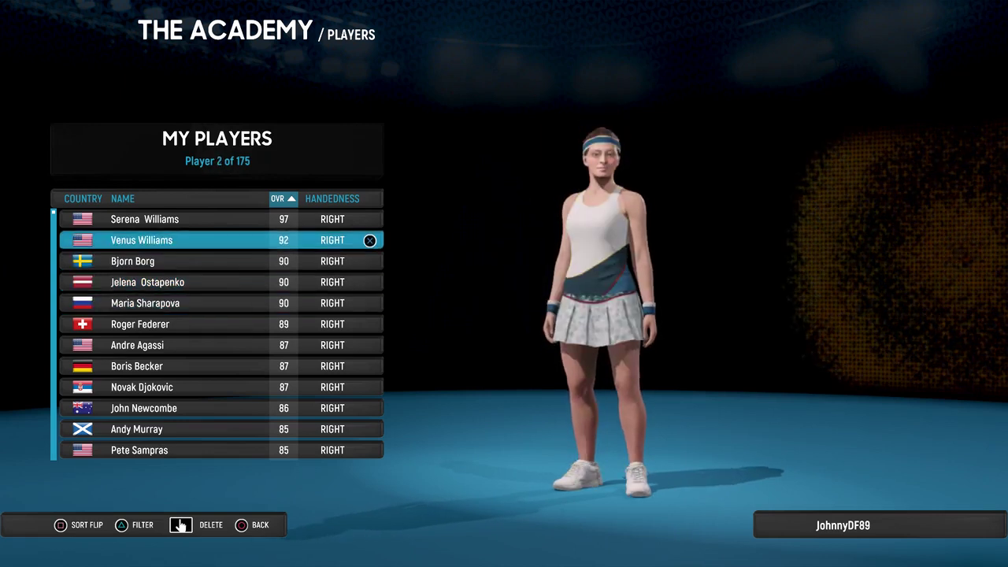
{"action": "key", "text": "Up"}
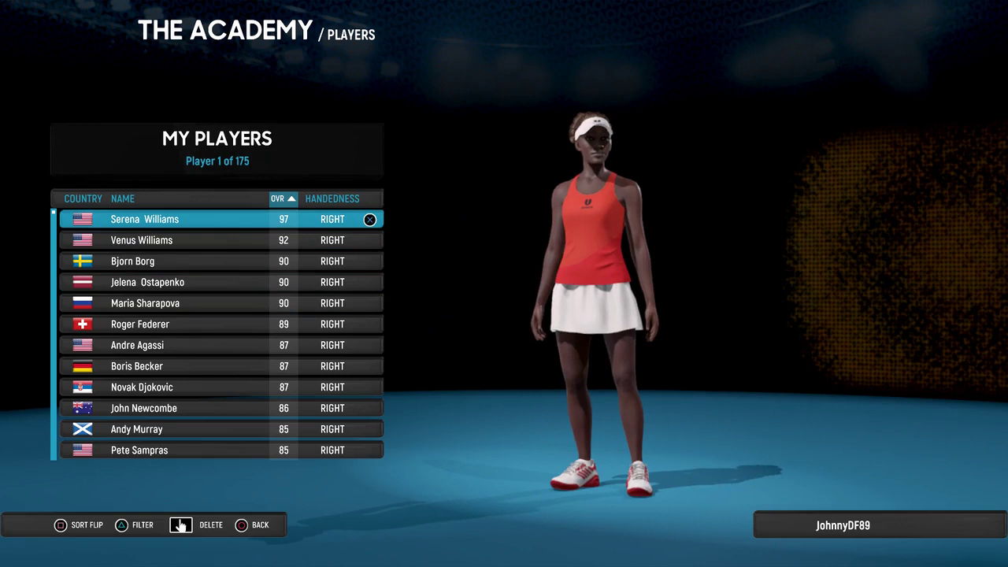
- Browse down the saved players from Roger Federer through Andy Murray and Petra Kvitova to Kei Nishikori
{"action": "key", "text": "Down"}
{"action": "key", "text": "Down"}
{"action": "key", "text": "Down"}
{"action": "key", "text": "Down"}
{"action": "key", "text": "Down"}
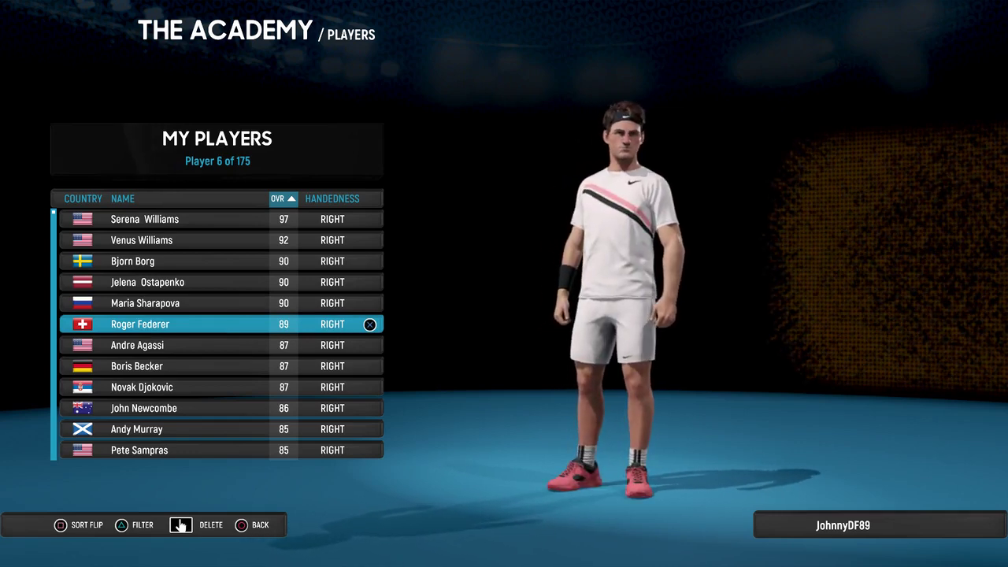
{"action": "key", "text": "Down"}
{"action": "key", "text": "Down"}
{"action": "key", "text": "Down"}
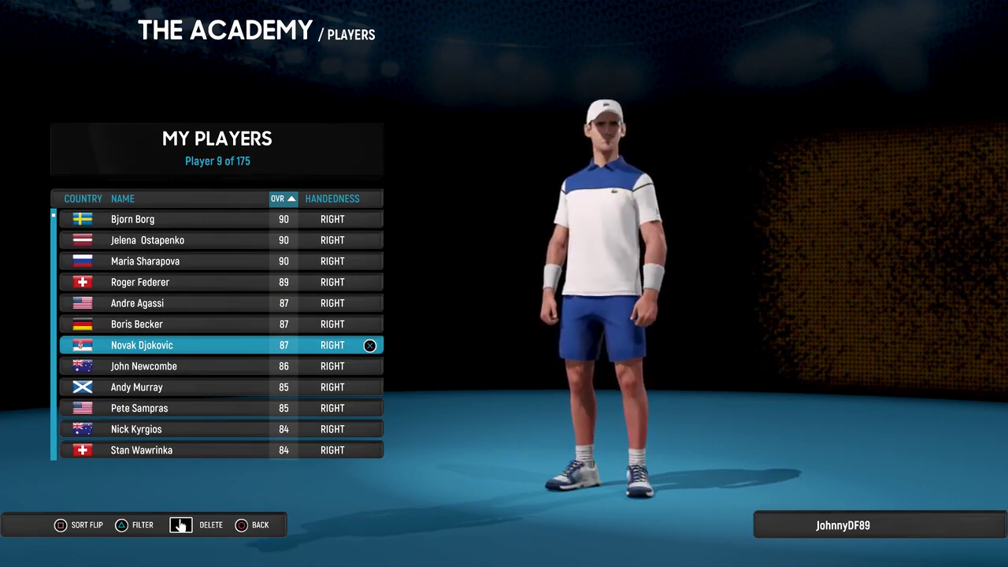
{"action": "key", "text": "Down"}
{"action": "key", "text": "Down"}
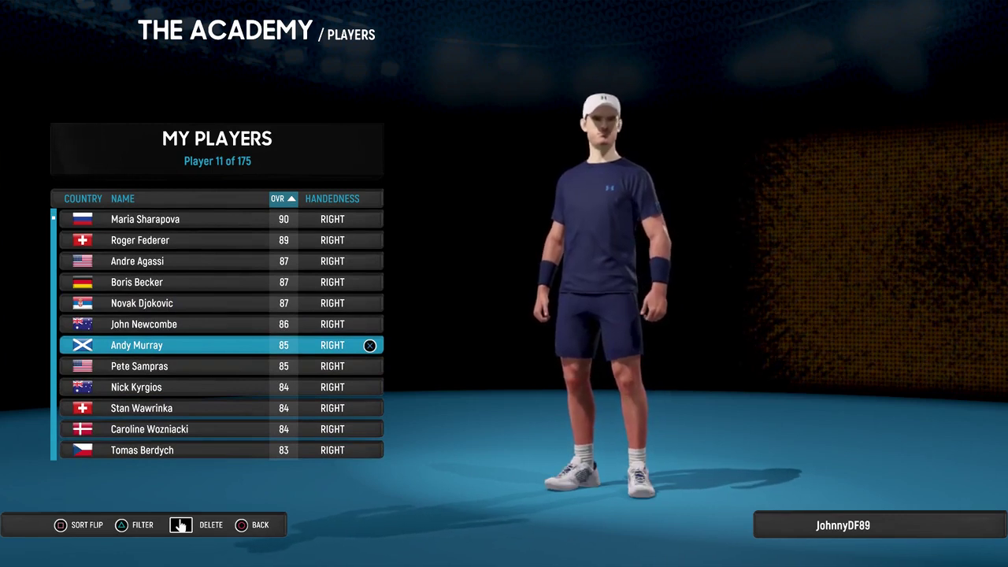
{"action": "key", "text": "Down"}
{"action": "key", "text": "Down"}
{"action": "key", "text": "Down"}
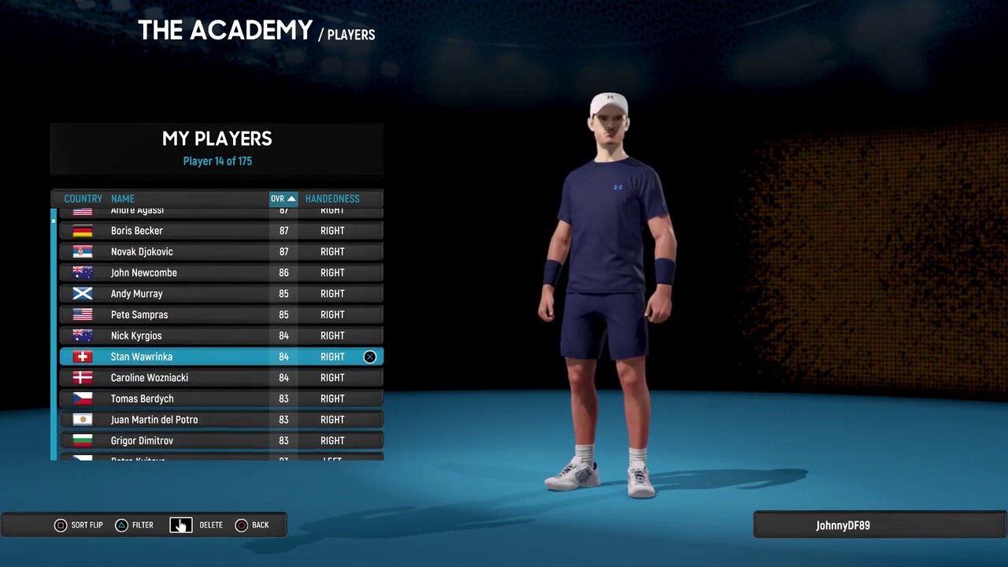
{"action": "key", "text": "Down"}
{"action": "key", "text": "Down"}
{"action": "key", "text": "Down"}
{"action": "key", "text": "Down"}
{"action": "key", "text": "Down"}
{"action": "key", "text": "Down"}
{"action": "key", "text": "Down"}
{"action": "key", "text": "Down"}
{"action": "key", "text": "Down"}
{"action": "key", "text": "Down"}
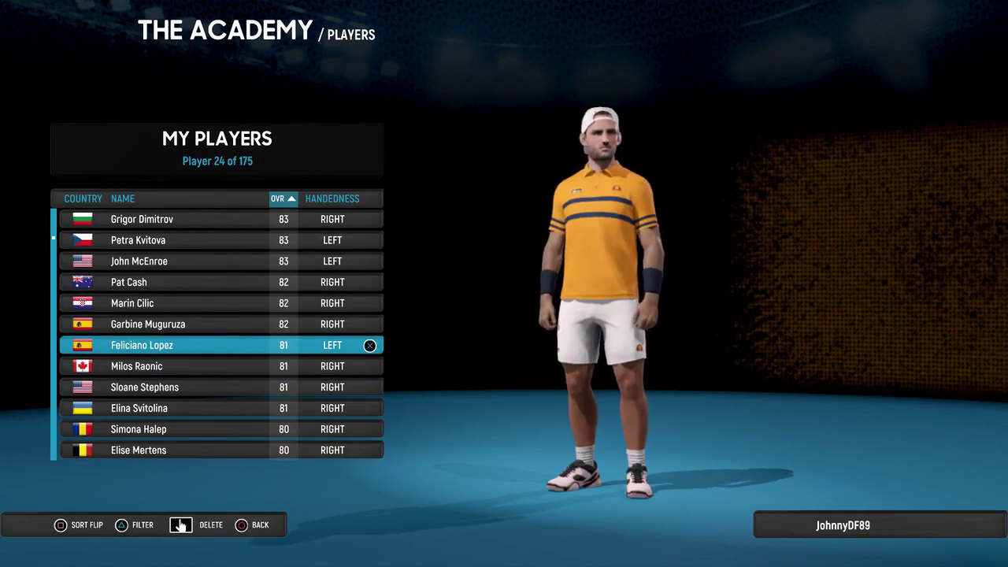
{"action": "key", "text": "Down"}
{"action": "key", "text": "Down"}
{"action": "key", "text": "Down"}
{"action": "key", "text": "Down"}
{"action": "key", "text": "Down"}
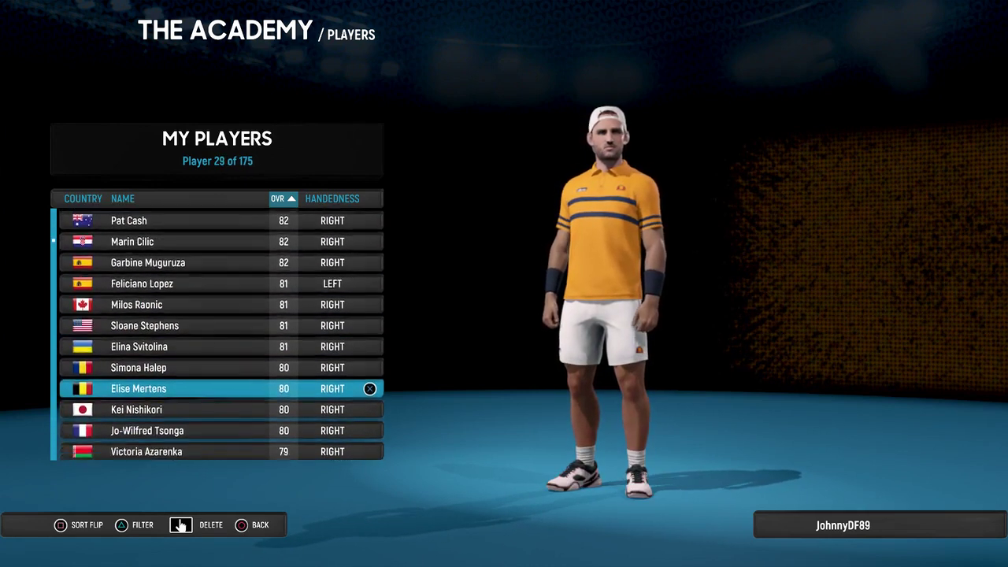
{"action": "key", "text": "Down"}
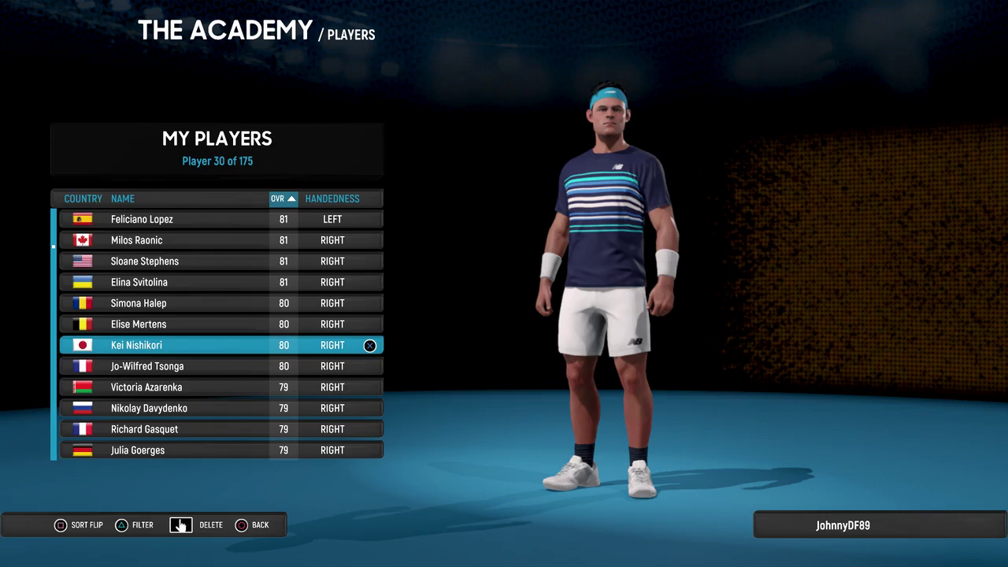
- Continue past Tsonga and Roddick to Filip Krajinovic, step back up one, then return to the Academy menu
{"action": "key", "text": "Down"}
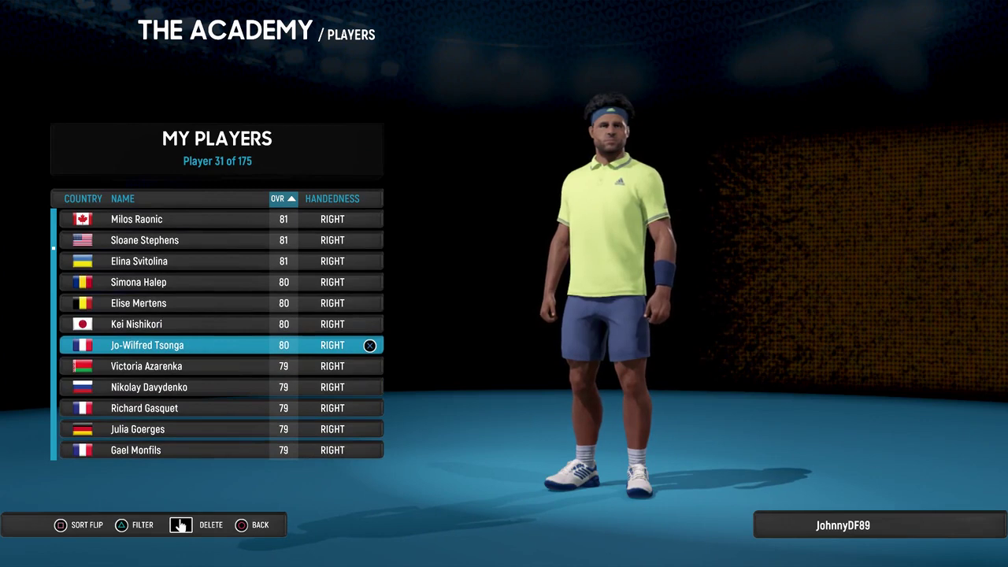
{"action": "key", "text": "Down"}
{"action": "key", "text": "Down"}
{"action": "key", "text": "Down"}
{"action": "key", "text": "Down"}
{"action": "key", "text": "Down"}
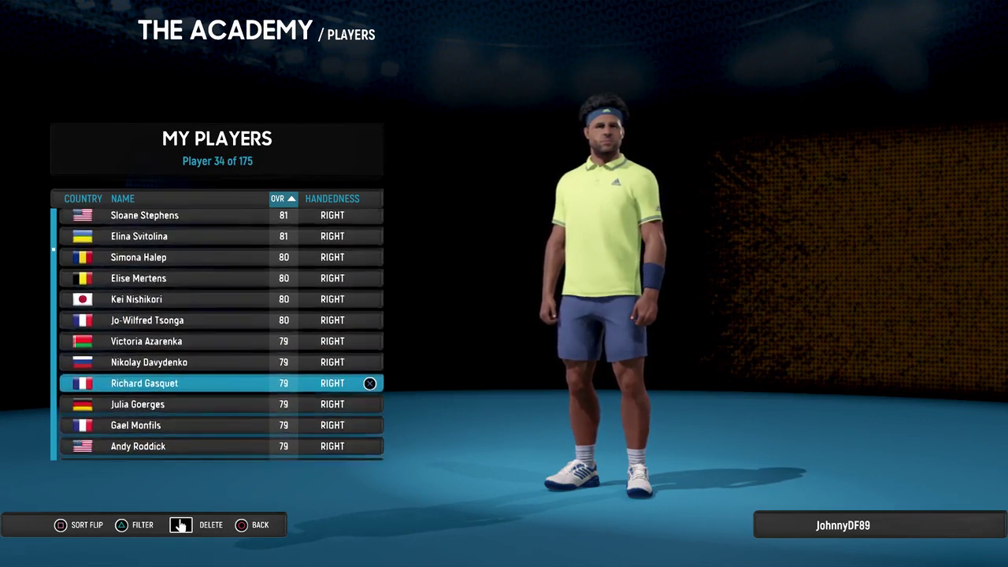
{"action": "key", "text": "Down"}
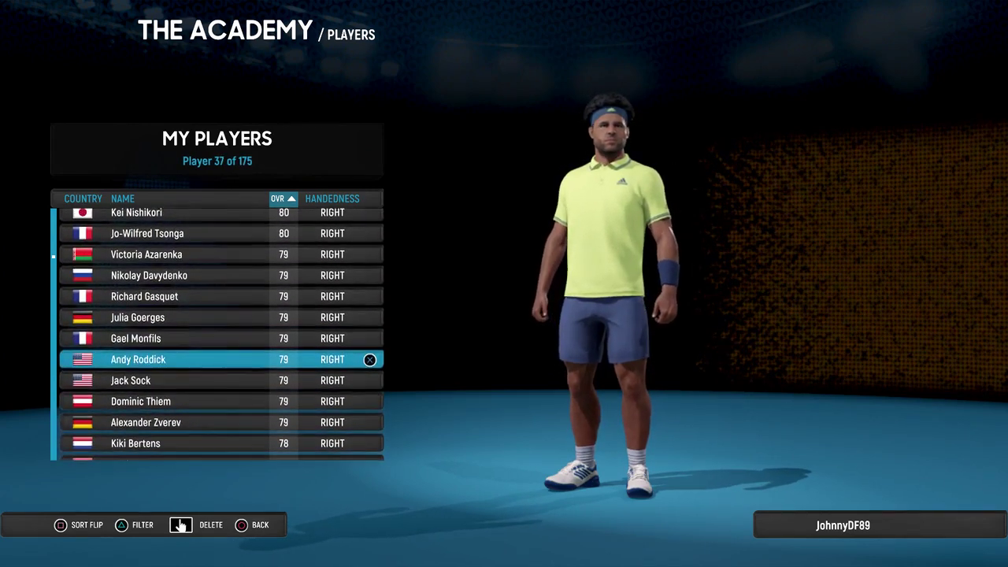
{"action": "key", "text": "Down"}
{"action": "key", "text": "Down"}
{"action": "key", "text": "Down"}
{"action": "key", "text": "Down"}
{"action": "key", "text": "Down"}
{"action": "key", "text": "Down"}
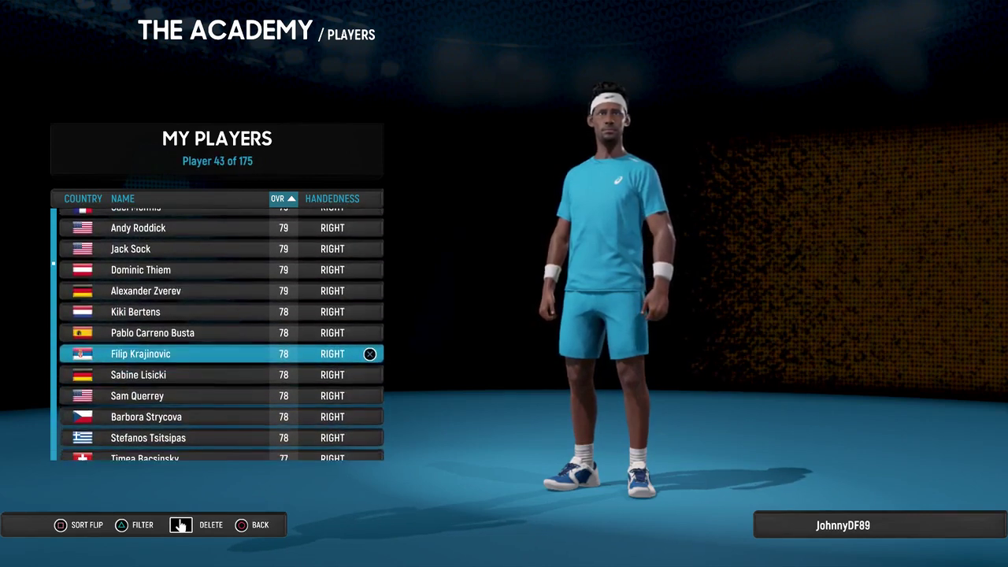
{"action": "key", "text": "Up"}
{"action": "key", "text": "Up"}
{"action": "key", "text": "Up"}
{"action": "key", "text": "Up"}
{"action": "key", "text": "Up"}
{"action": "key", "text": "Up"}
{"action": "key", "text": "Up"}
{"action": "key", "text": "Up"}
{"action": "key", "text": "Up"}
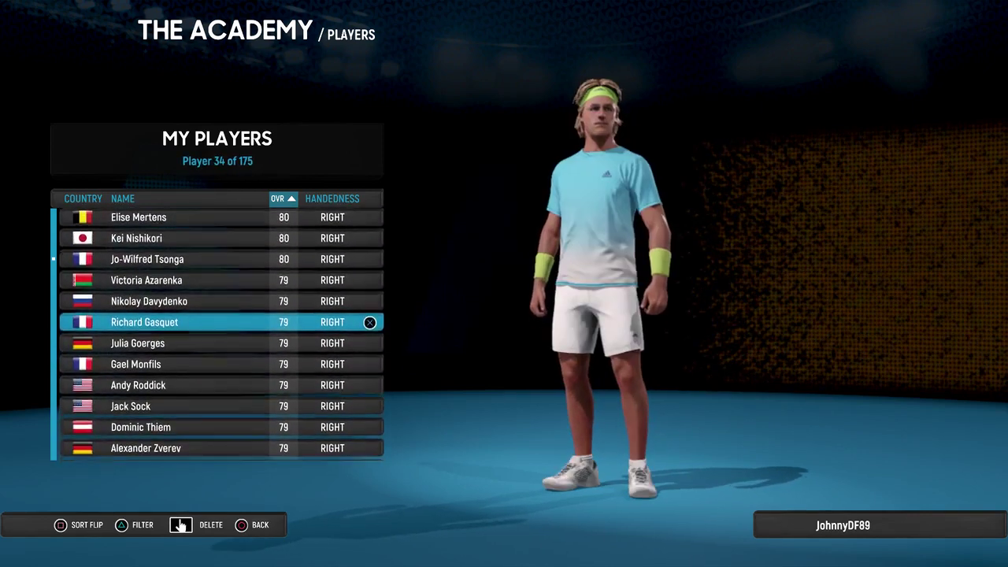
{"action": "key", "text": "Escape"}
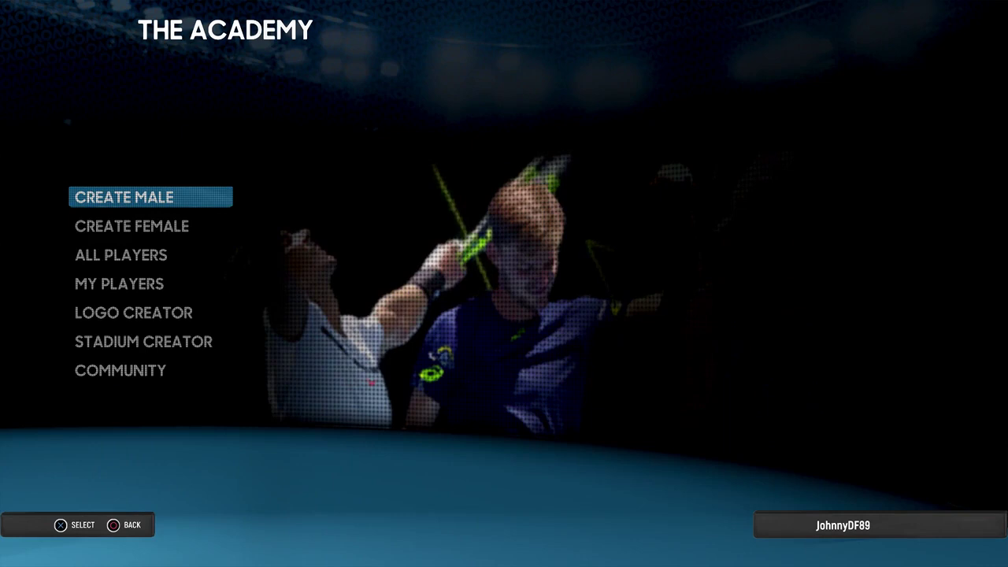